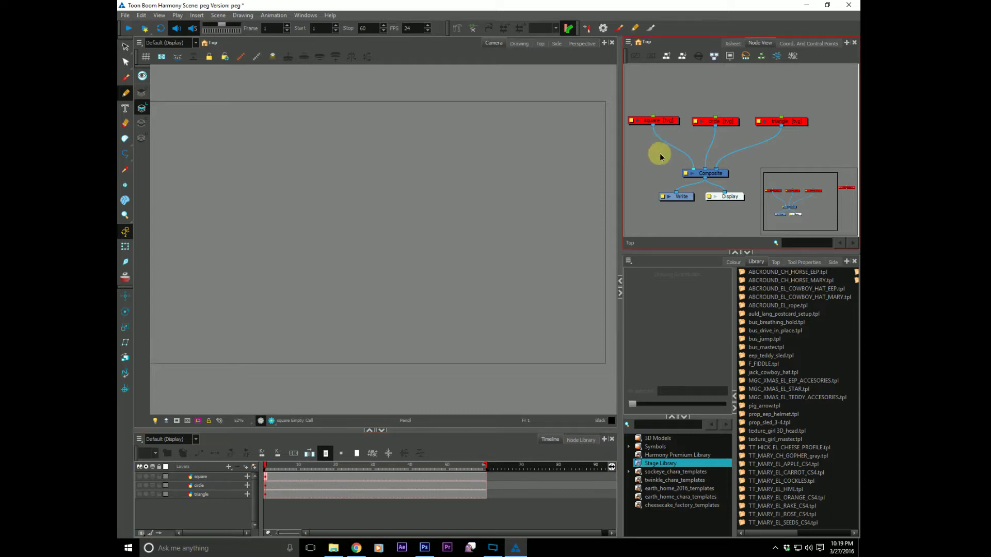
Enable the disabled square, circle and triangle drawing nodes
{"action": "left_click_drag", "start_coordinate": [648, 106], "coordinate": [706, 122]}
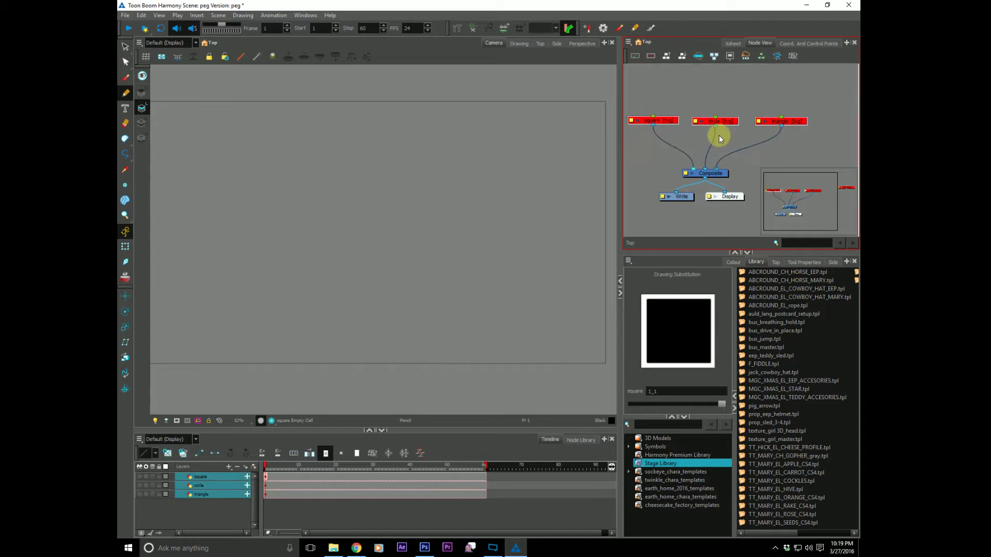
{"action": "key", "text": "a"}
{"action": "left_click", "coordinate": [657, 196]}
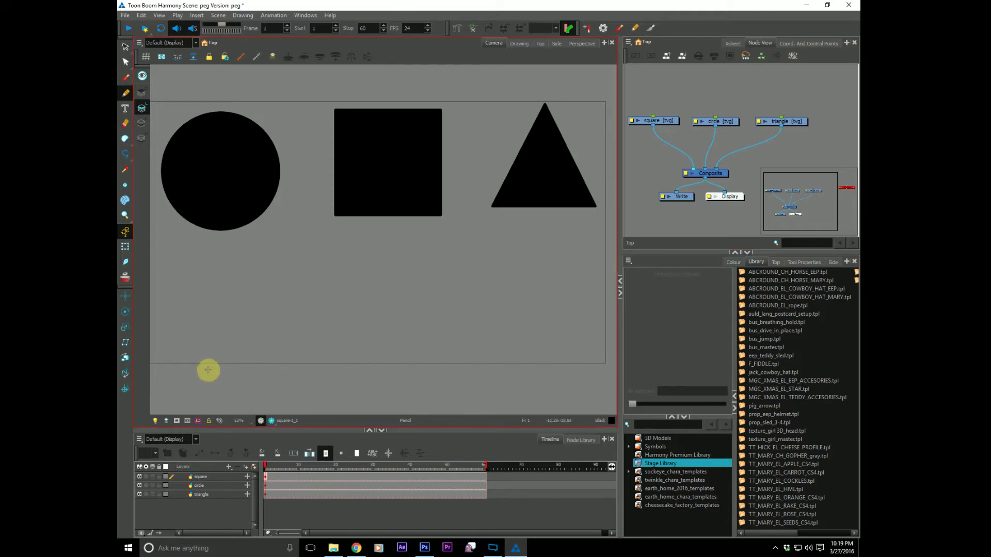
Individually move the square down at frame 59 and the circle and triangle down at frame 60, and play the animation
{"action": "left_click", "coordinate": [479, 480]}
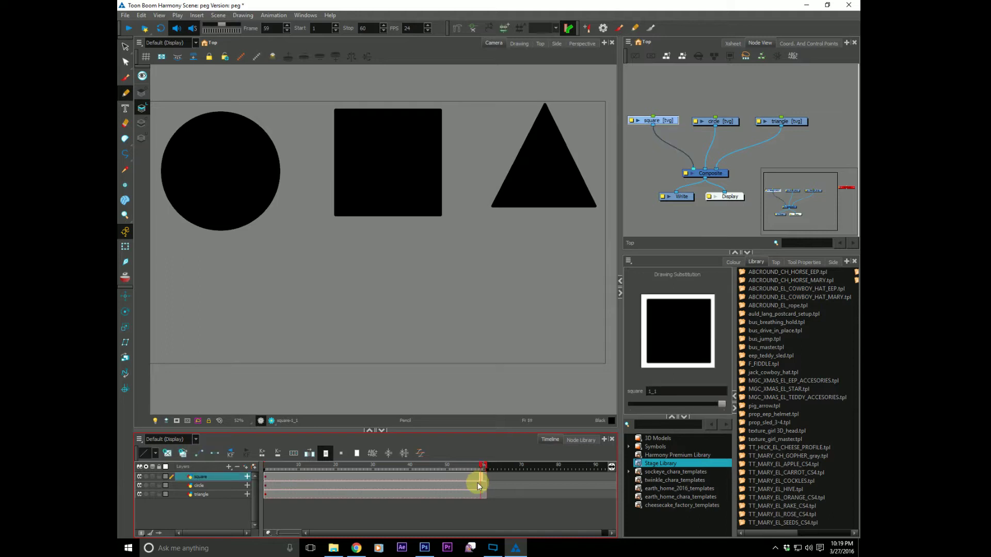
{"action": "left_click", "coordinate": [125, 247]}
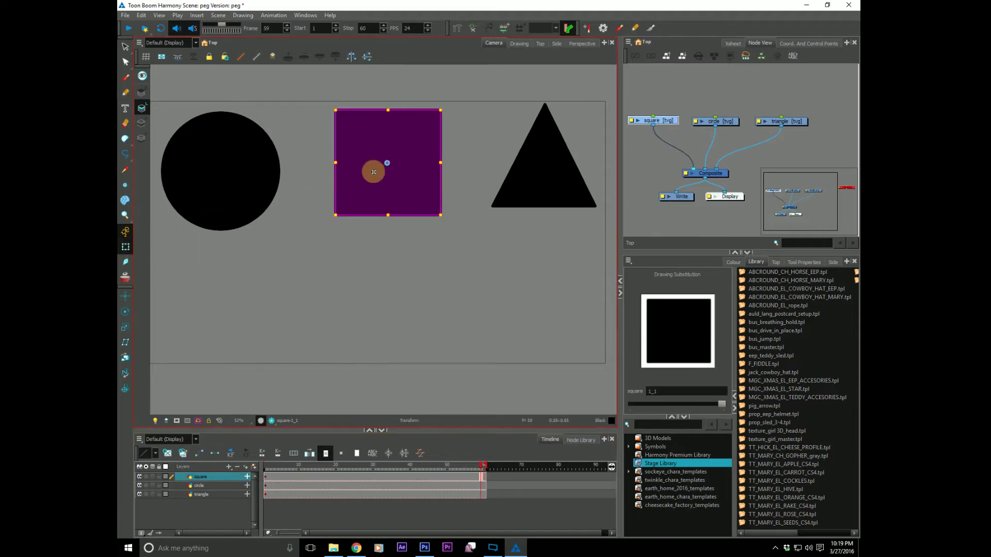
{"action": "left_click_drag", "start_coordinate": [375, 174], "coordinate": [379, 311]}
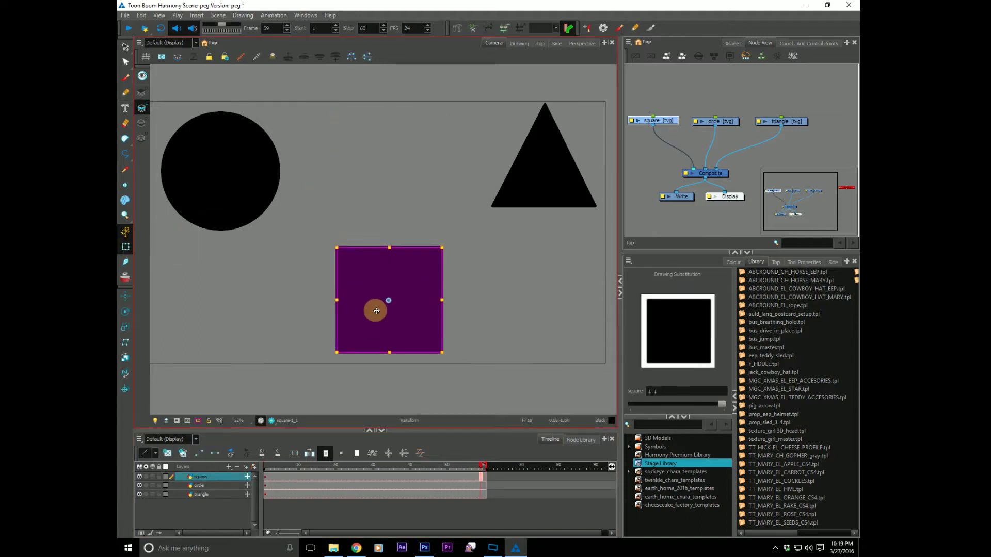
{"action": "left_click", "coordinate": [483, 476]}
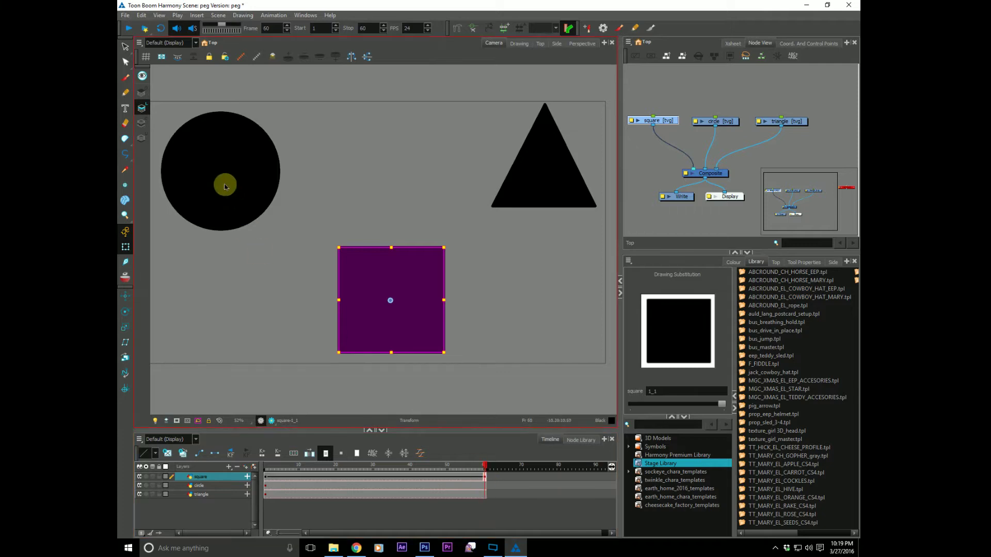
{"action": "left_click_drag", "start_coordinate": [199, 150], "coordinate": [202, 241]}
{"action": "left_click", "coordinate": [547, 142]}
{"action": "left_click_drag", "start_coordinate": [547, 143], "coordinate": [531, 262]}
{"action": "left_click", "coordinate": [272, 466]}
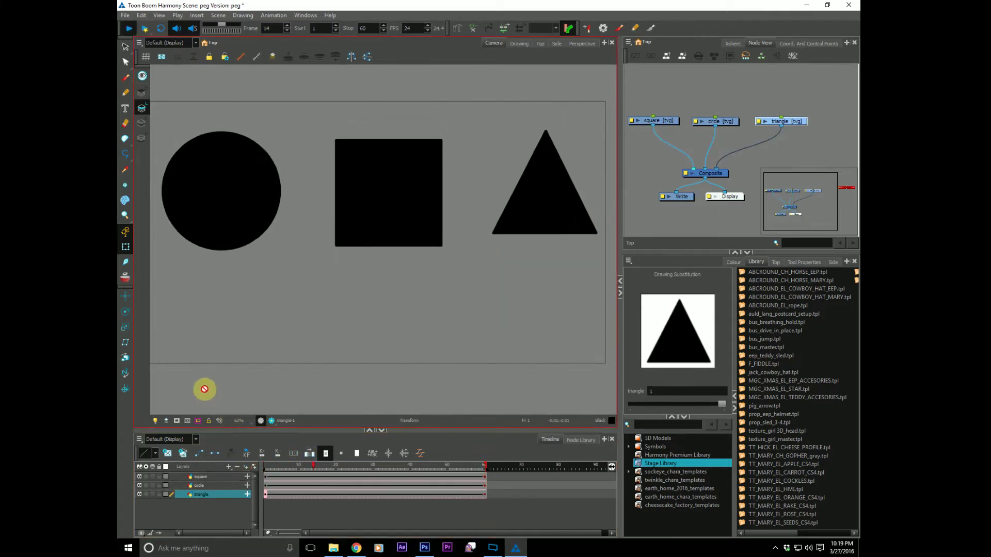
{"action": "key", "text": "shift+Return"}
Delete the end keyframes at frame 60 from the square, circle and triangle layers
{"action": "left_click", "coordinate": [481, 468]}
{"action": "left_click_drag", "start_coordinate": [485, 477], "coordinate": [486, 497]}
{"action": "key", "text": "F7"}
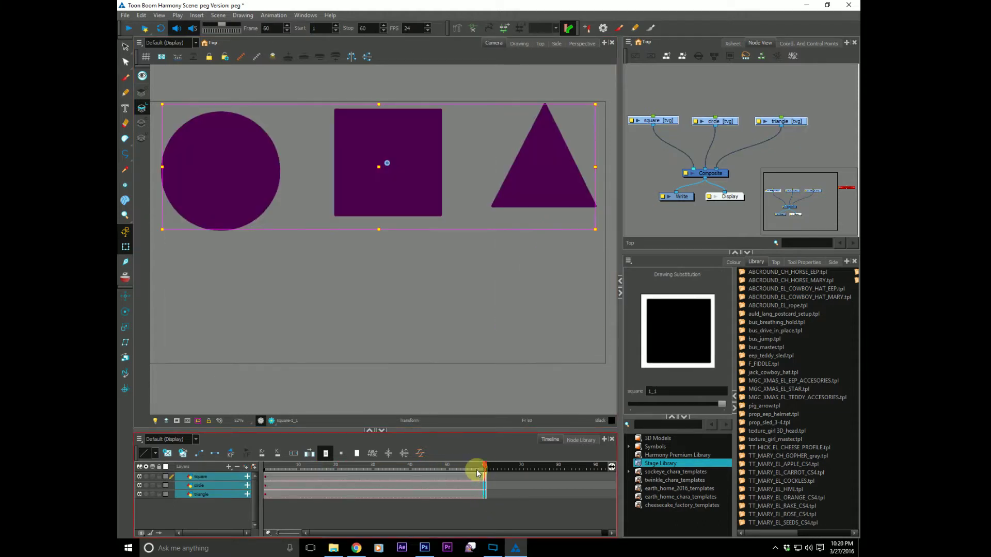
Move all three selected shapes down together at frame 60, play the animation and return to frame 1
{"action": "left_click_drag", "start_coordinate": [221, 152], "coordinate": [222, 277]}
{"action": "left_click", "coordinate": [266, 466]}
{"action": "key", "text": "shift+Return"}
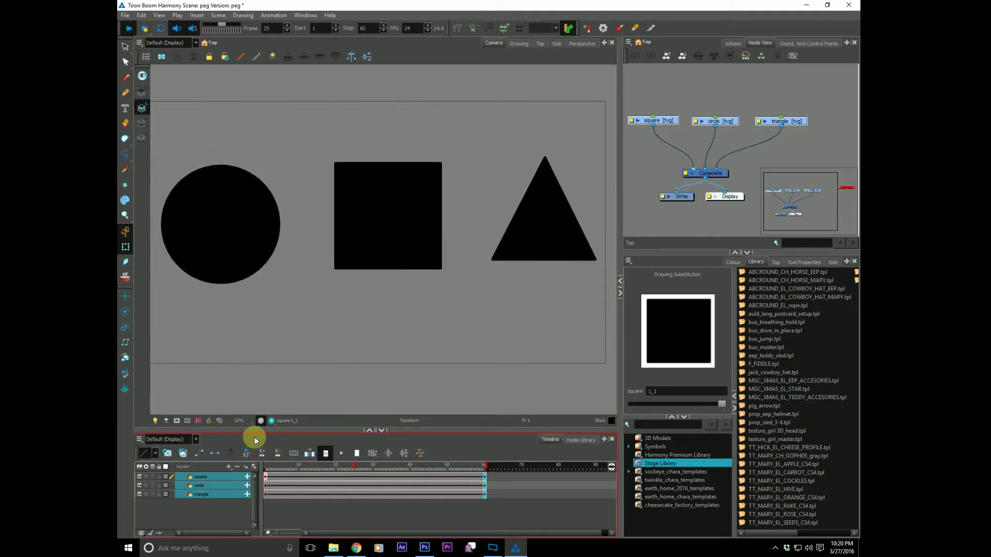
{"action": "key", "text": "shift+Return"}
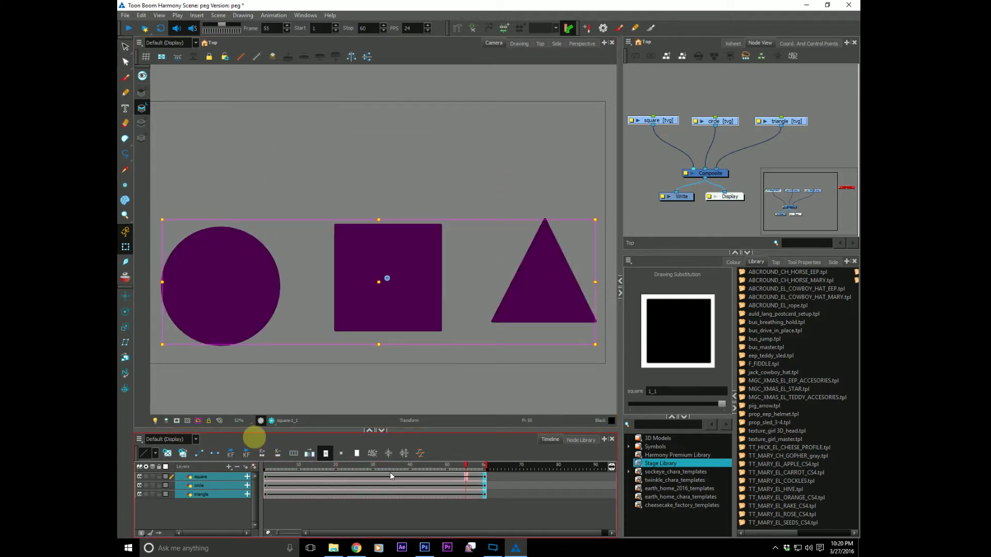
{"action": "left_click_drag", "start_coordinate": [281, 469], "coordinate": [260, 468]}
Remove the shared movement by deleting the frame 60 keyframes of all three shape layers, and clear the selection
{"action": "left_click", "coordinate": [224, 505]}
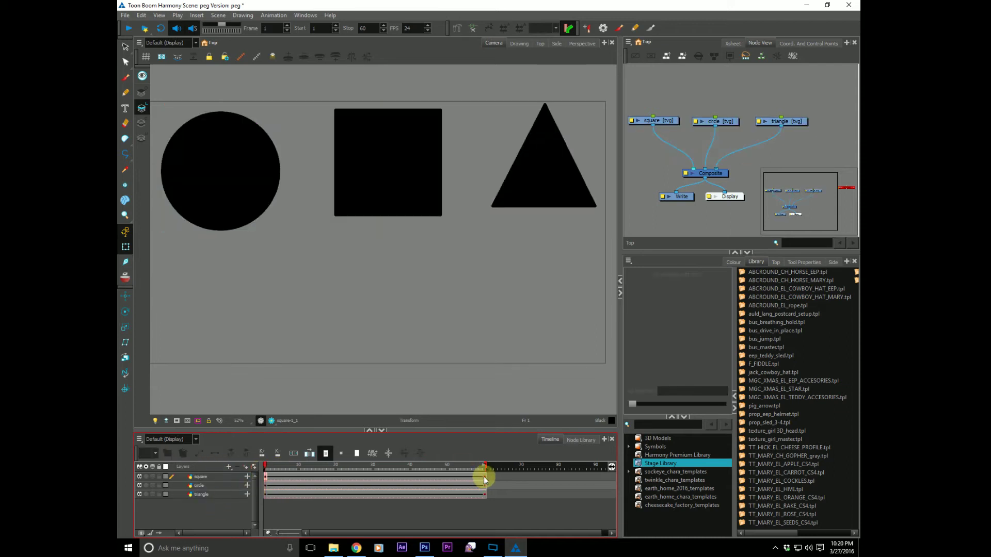
{"action": "left_click_drag", "start_coordinate": [486, 480], "coordinate": [482, 496]}
{"action": "key", "text": "shift+comma"}
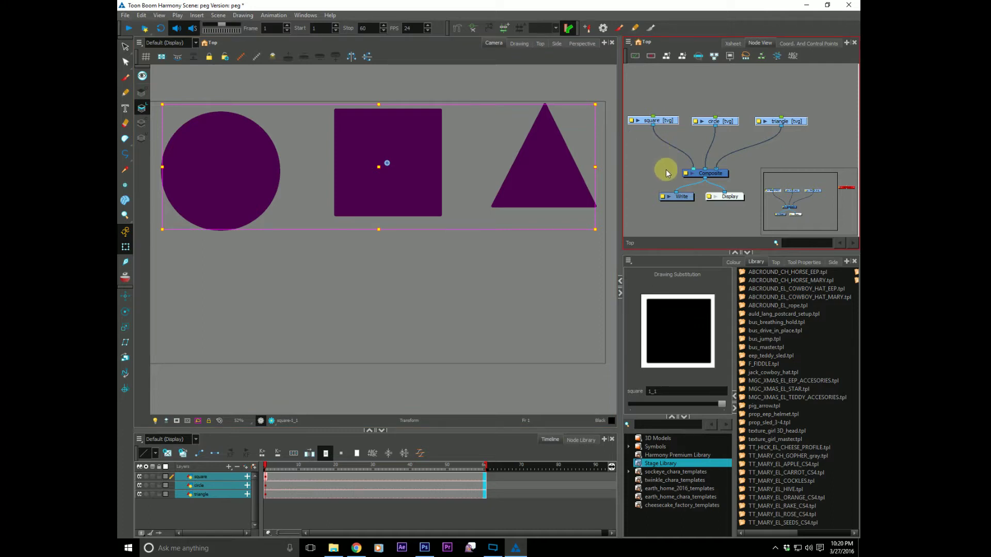
{"action": "left_click", "coordinate": [651, 101]}
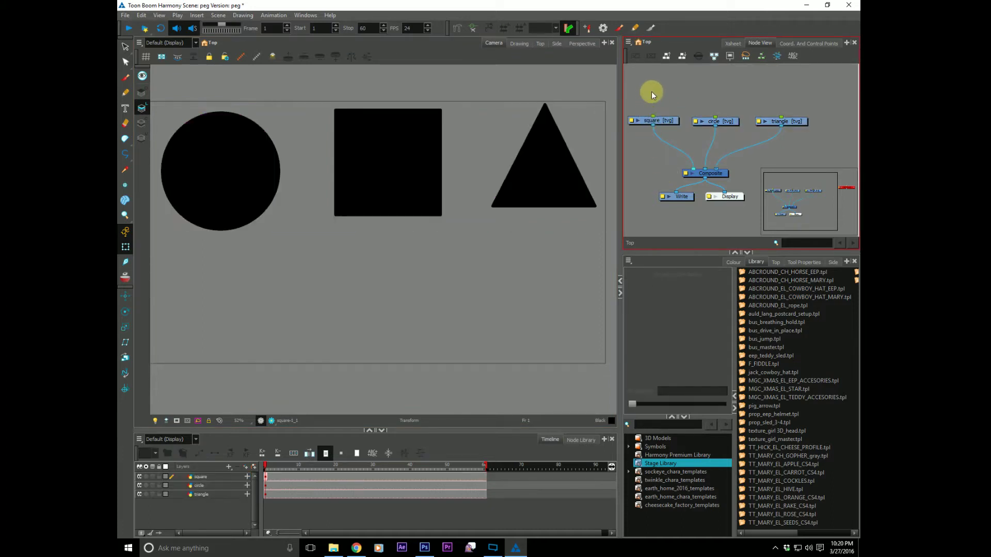
Add a colour card layer and try to add a peg to it in the Default display mode
{"action": "left_click", "coordinate": [228, 467]}
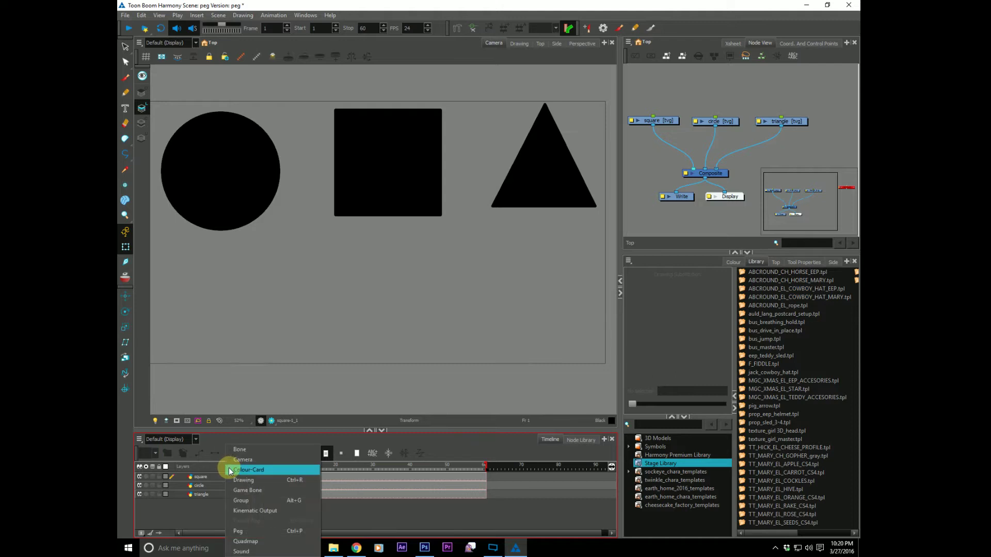
{"action": "left_click", "coordinate": [230, 469]}
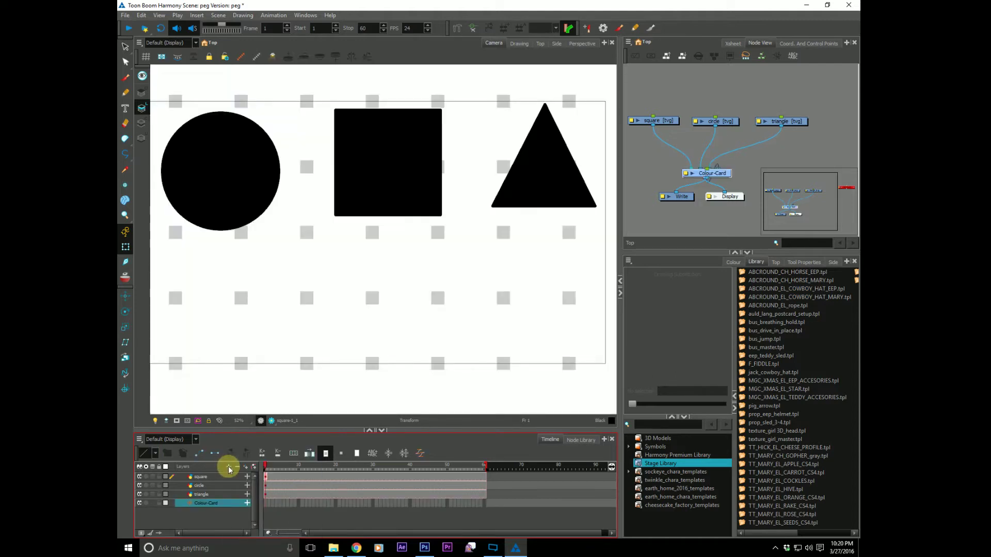
{"action": "left_click", "coordinate": [230, 466]}
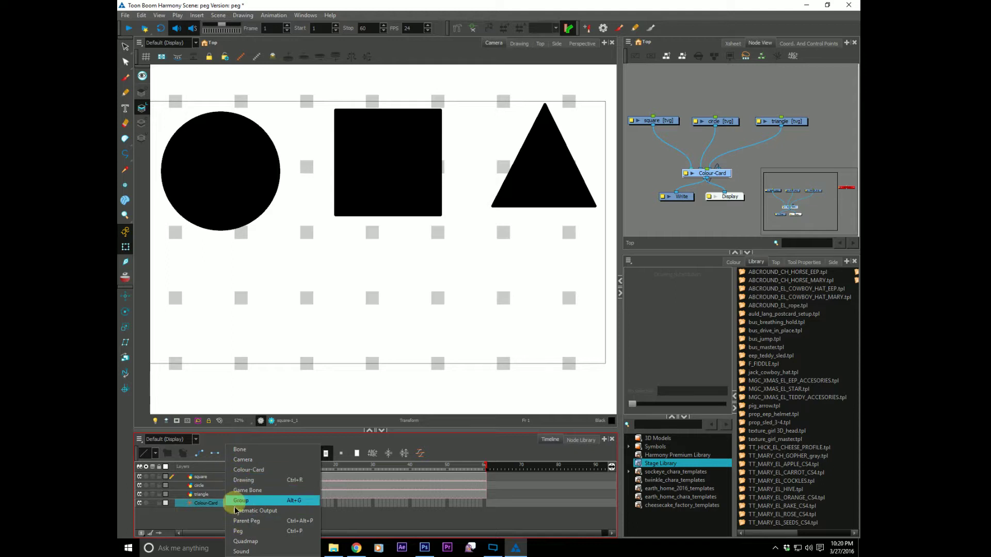
{"action": "left_click", "coordinate": [238, 532]}
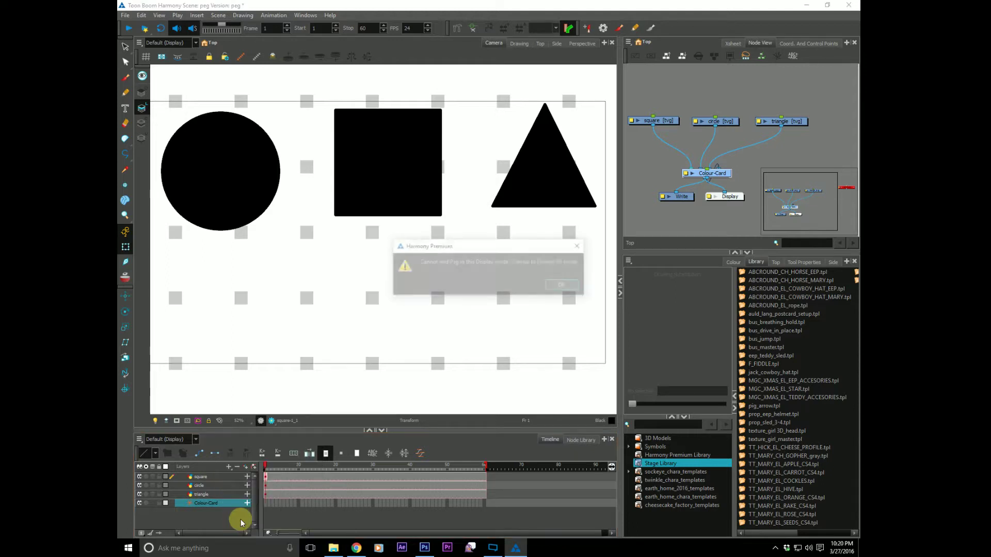
{"action": "left_click", "coordinate": [556, 286]}
Switch the timeline to Display All, add a peg to the Colour-Card layer and select that peg
{"action": "left_click", "coordinate": [161, 439]}
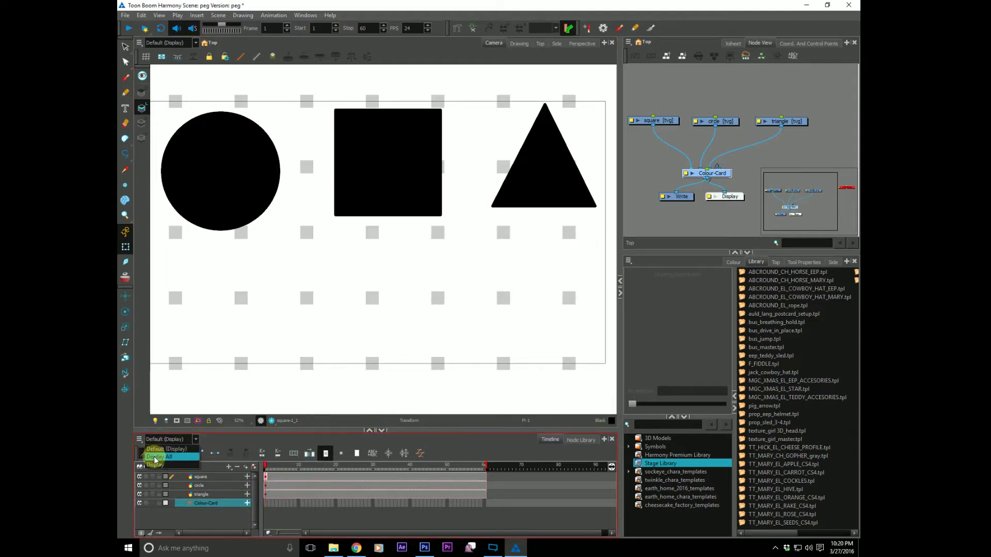
{"action": "left_click", "coordinate": [156, 454]}
{"action": "left_click", "coordinate": [231, 472]}
{"action": "left_click", "coordinate": [237, 531]}
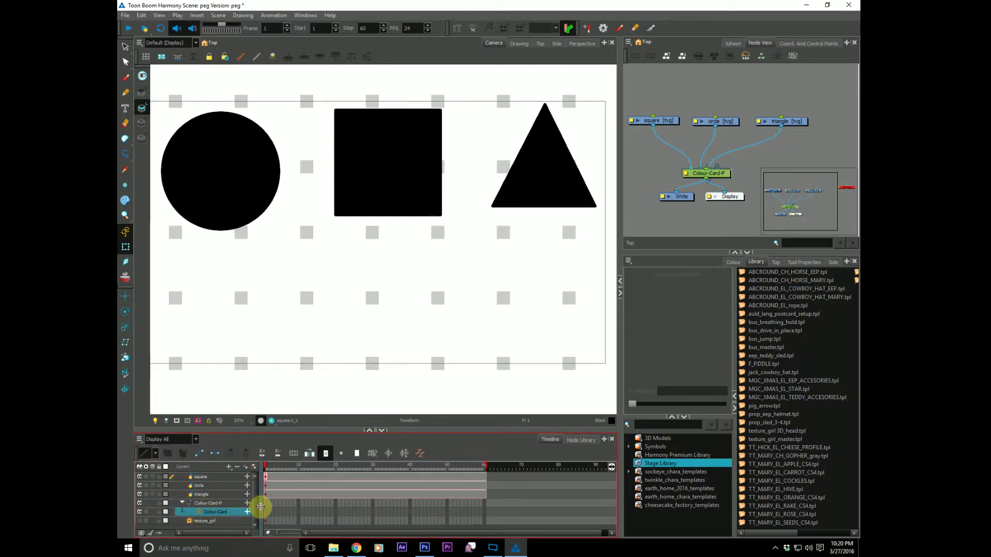
{"action": "left_click", "coordinate": [212, 503]}
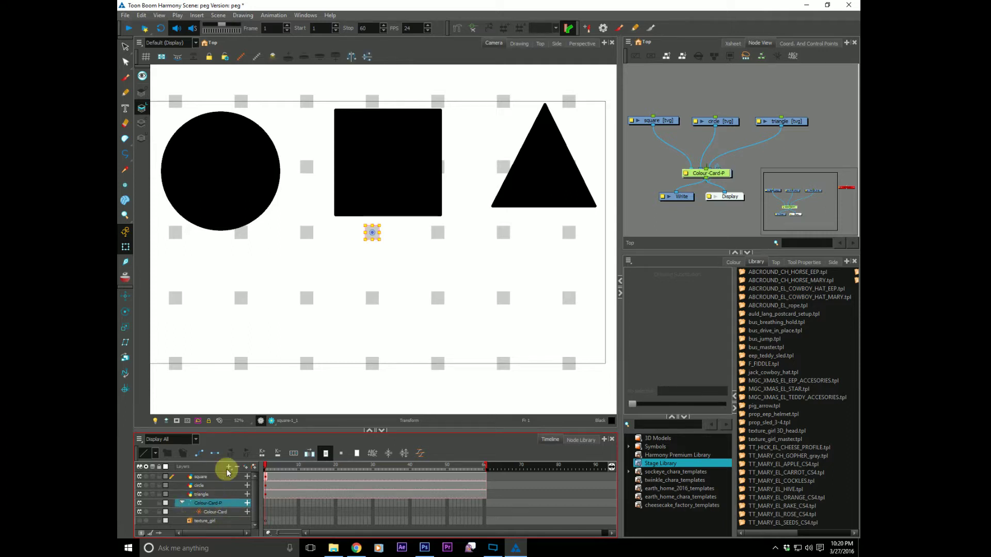
Place the peg node above the shape nodes and delete the Colour-Card node from the network
{"action": "left_click_drag", "start_coordinate": [715, 174], "coordinate": [686, 88]}
{"action": "left_click", "coordinate": [696, 173]}
{"action": "key", "text": "Delete"}
{"action": "left_click_drag", "start_coordinate": [645, 177], "coordinate": [694, 186]}
{"action": "left_click_drag", "start_coordinate": [739, 99], "coordinate": [741, 107]}
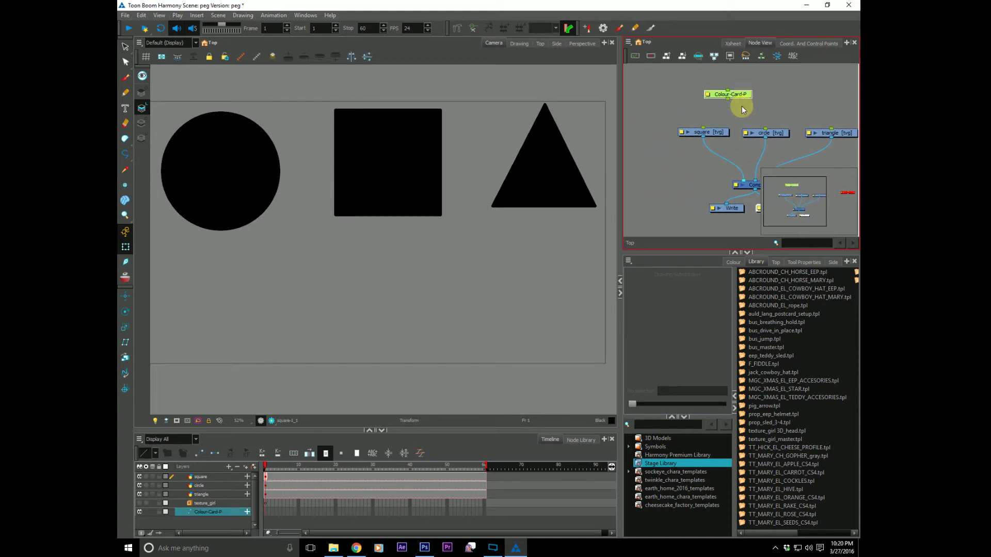
Parent the square, circle and triangle layers to the peg, and collapse and re-expand its hierarchy
{"action": "left_click", "coordinate": [206, 482]}
{"action": "left_click", "coordinate": [195, 478]}
{"action": "left_click", "coordinate": [197, 494], "text": "shift"}
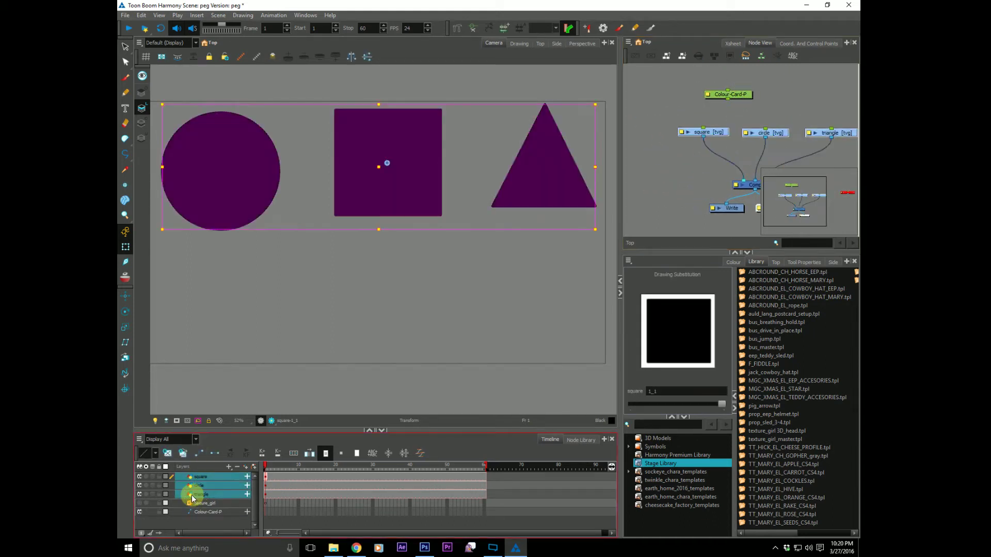
{"action": "left_click_drag", "start_coordinate": [190, 494], "coordinate": [198, 515]}
{"action": "left_click", "coordinate": [181, 485]}
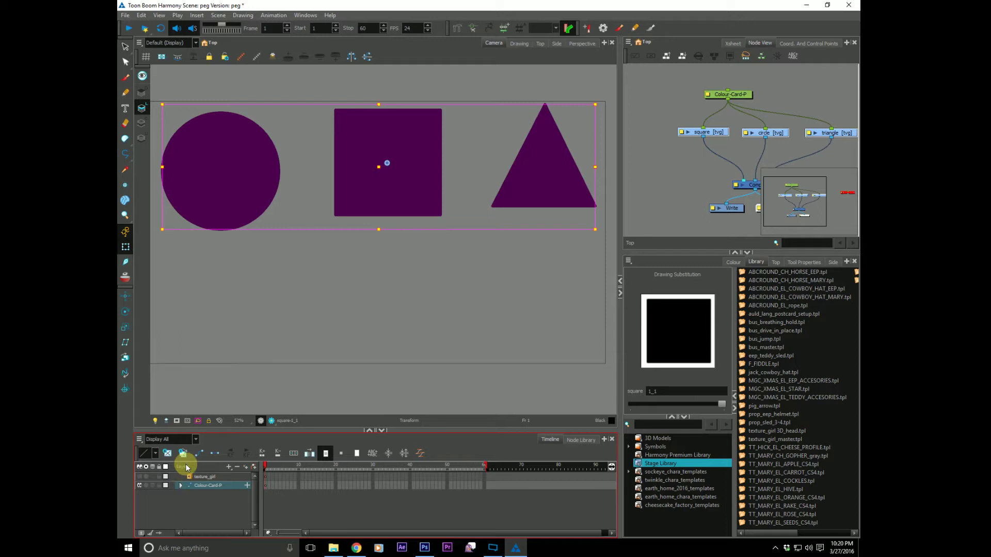
{"action": "left_click", "coordinate": [181, 485]}
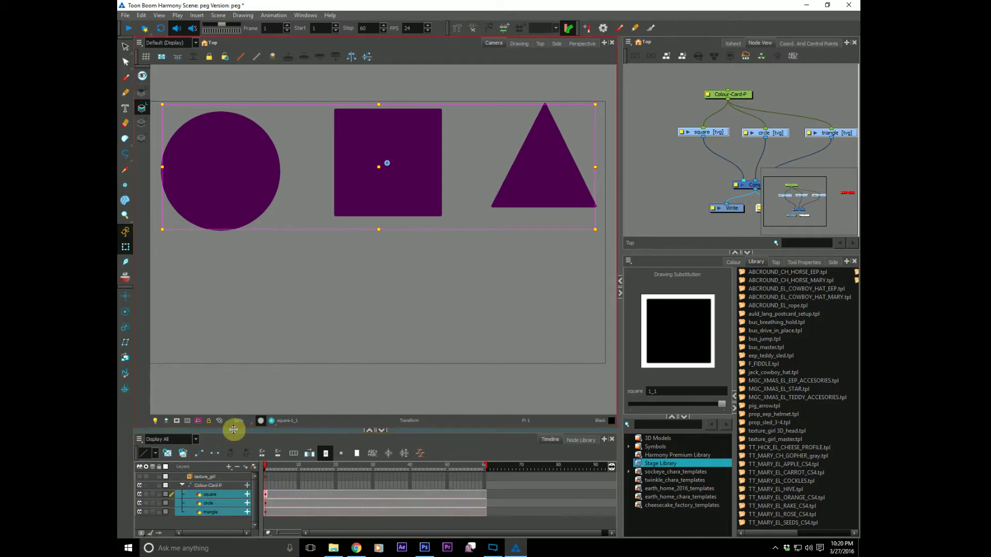
Enlarge the timeline area and rename the Colour-Card-P peg as shapes_Peg
{"action": "left_click_drag", "start_coordinate": [232, 428], "coordinate": [218, 391]}
{"action": "left_click", "coordinate": [216, 455]}
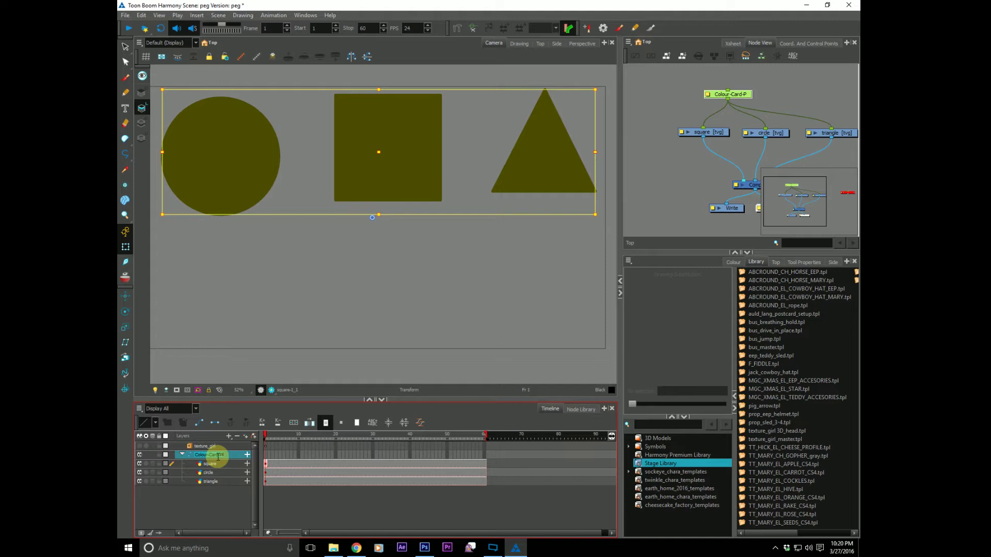
{"action": "type", "text": "shapes"}
{"action": "left_click", "coordinate": [210, 501]}
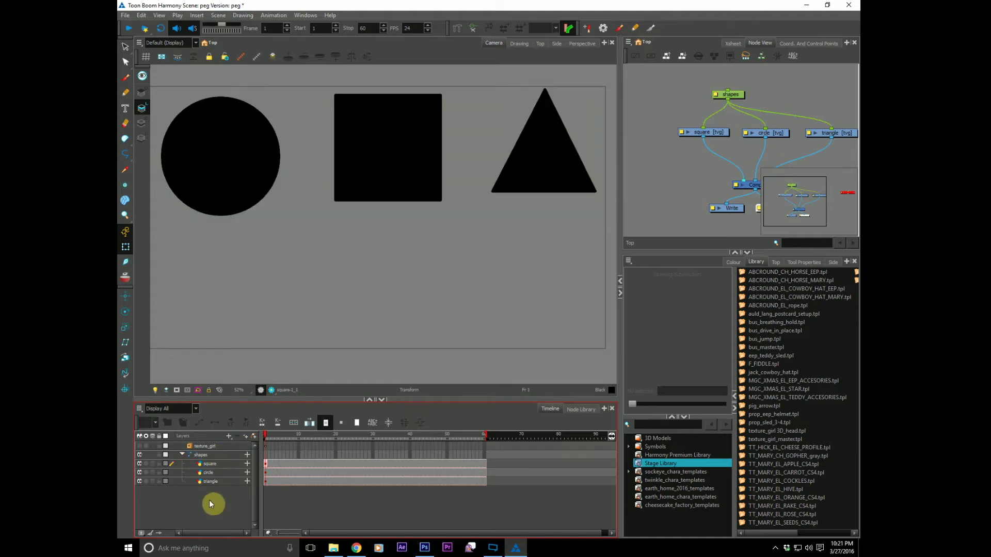
{"action": "left_click", "coordinate": [207, 456]}
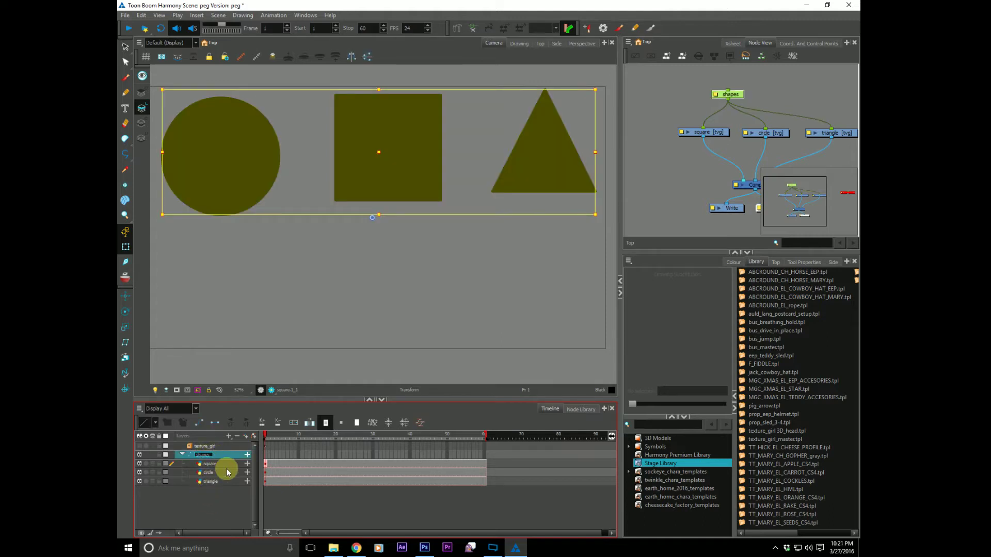
{"action": "type", "text": "_Peg"}
{"action": "left_click", "coordinate": [206, 494]}
Animate shapes_Peg from a frame 1 keyframe to a lower position at frame 60, and play the motion
{"action": "left_click", "coordinate": [265, 458]}
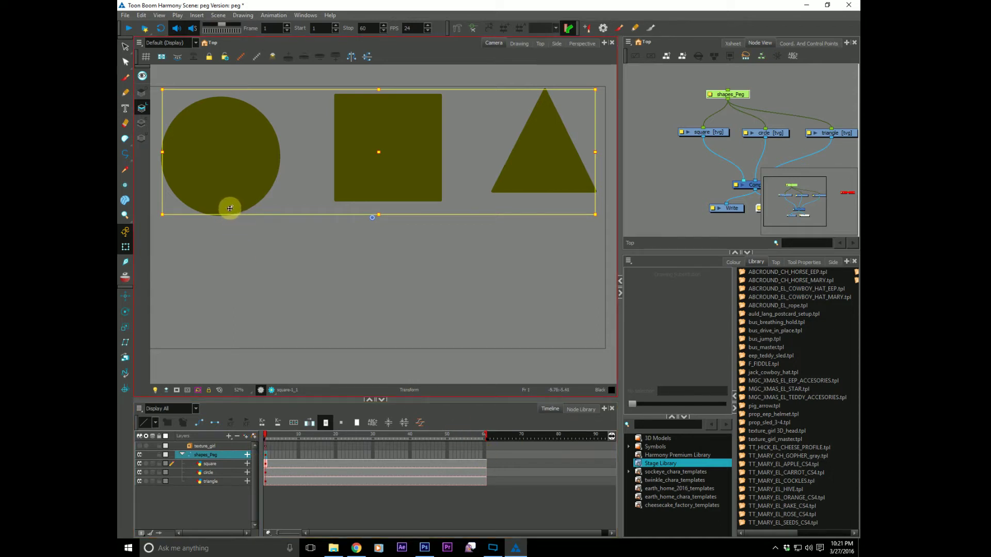
{"action": "left_click", "coordinate": [485, 461]}
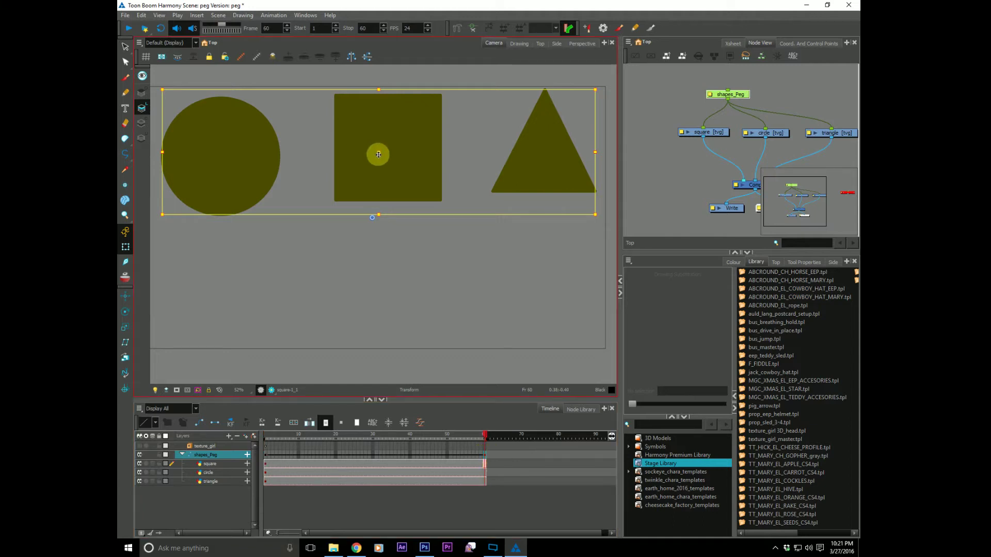
{"action": "left_click_drag", "start_coordinate": [379, 152], "coordinate": [382, 277]}
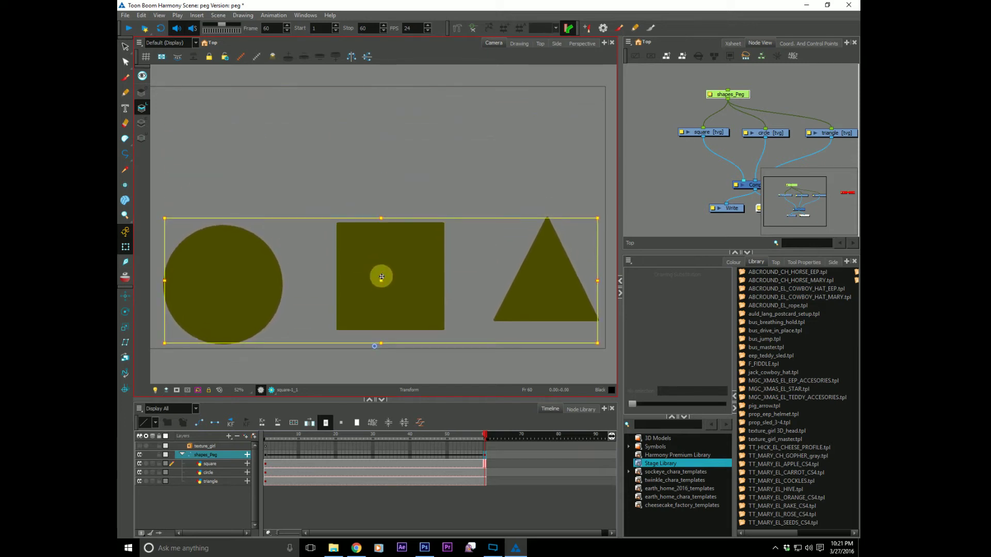
{"action": "left_click", "coordinate": [266, 436]}
{"action": "key", "text": "shift+Return"}
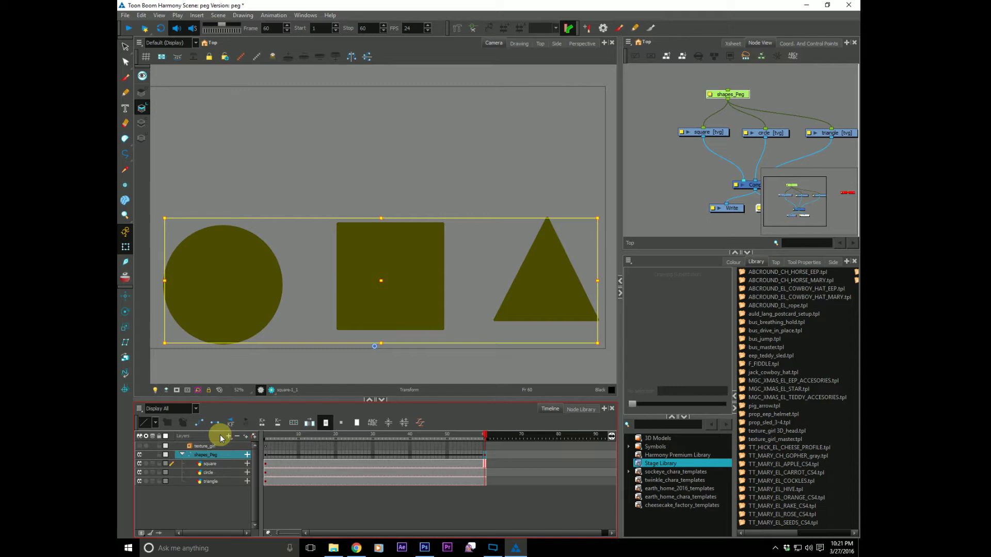
{"action": "left_click", "coordinate": [266, 435]}
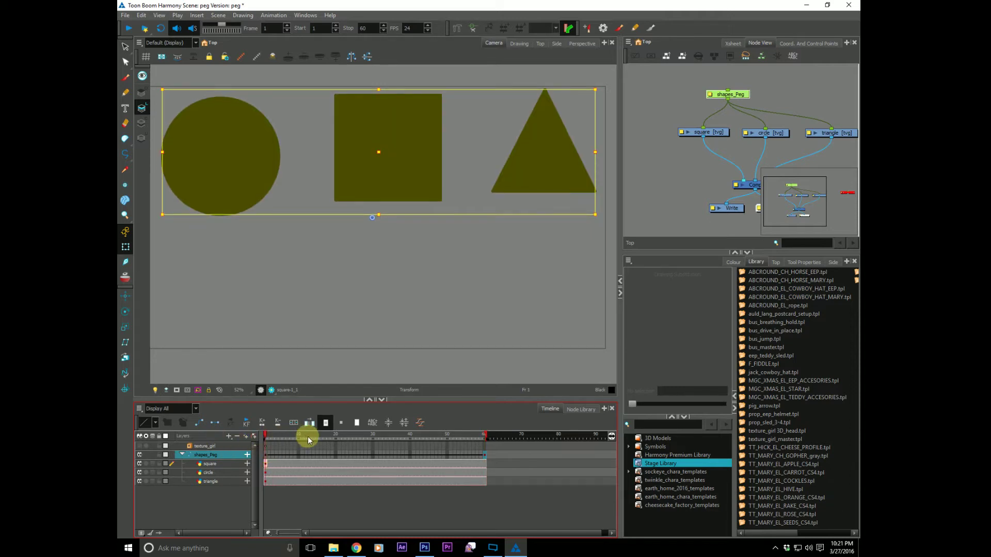
Animate the square alone on its own layer, moving it left at frame 18, right at frame 45 and back left at frame 60
{"action": "left_click_drag", "start_coordinate": [308, 437], "coordinate": [326, 466]}
{"action": "left_click", "coordinate": [326, 463]}
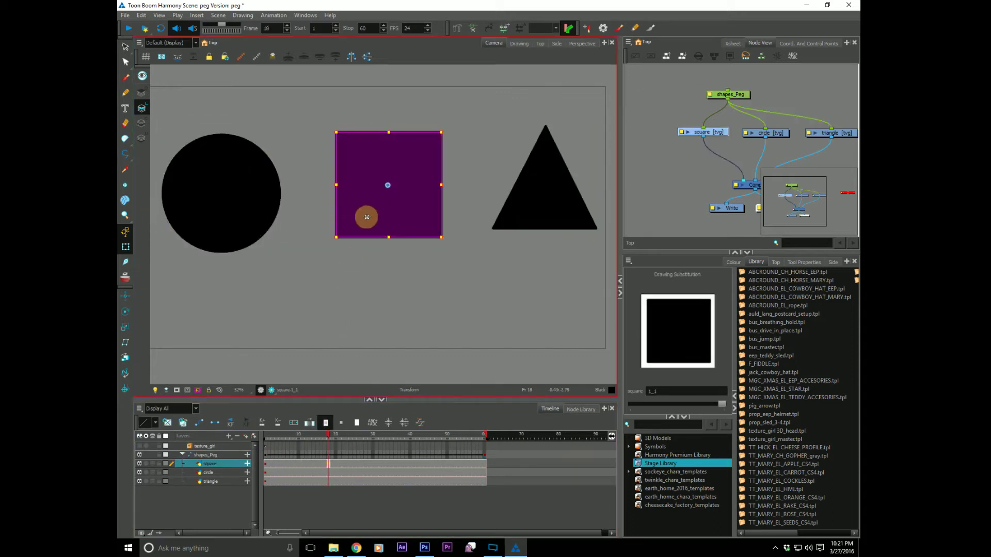
{"action": "left_click_drag", "start_coordinate": [364, 217], "coordinate": [332, 220]}
{"action": "left_click", "coordinate": [426, 437]}
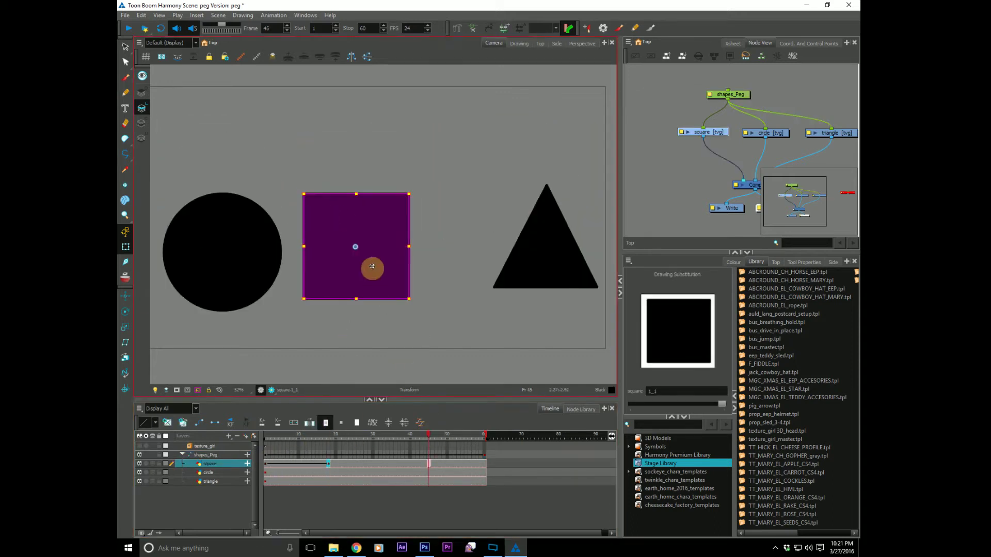
{"action": "left_click_drag", "start_coordinate": [365, 256], "coordinate": [411, 267]}
{"action": "left_click", "coordinate": [474, 437]}
{"action": "left_click_drag", "start_coordinate": [474, 437], "coordinate": [484, 437]}
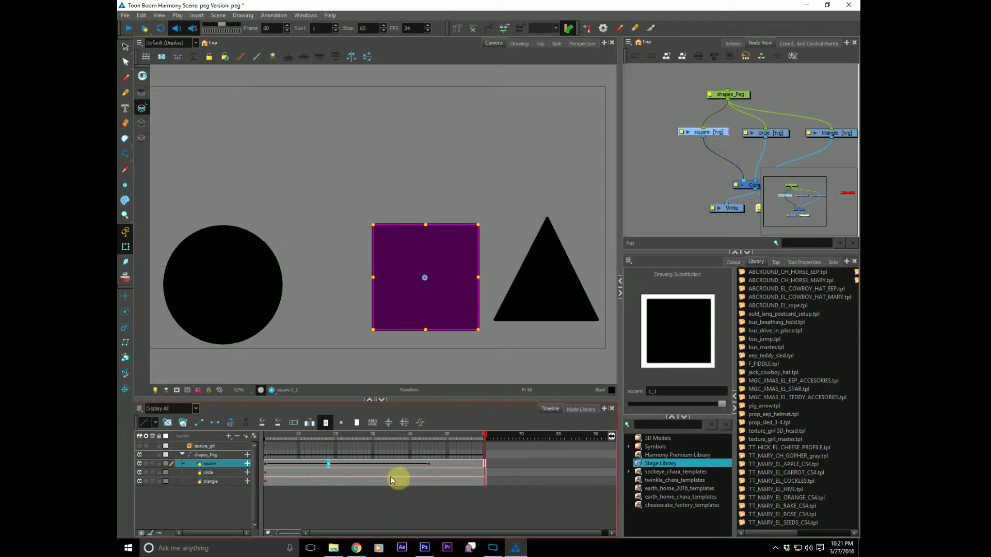
{"action": "left_click_drag", "start_coordinate": [401, 313], "coordinate": [377, 321]}
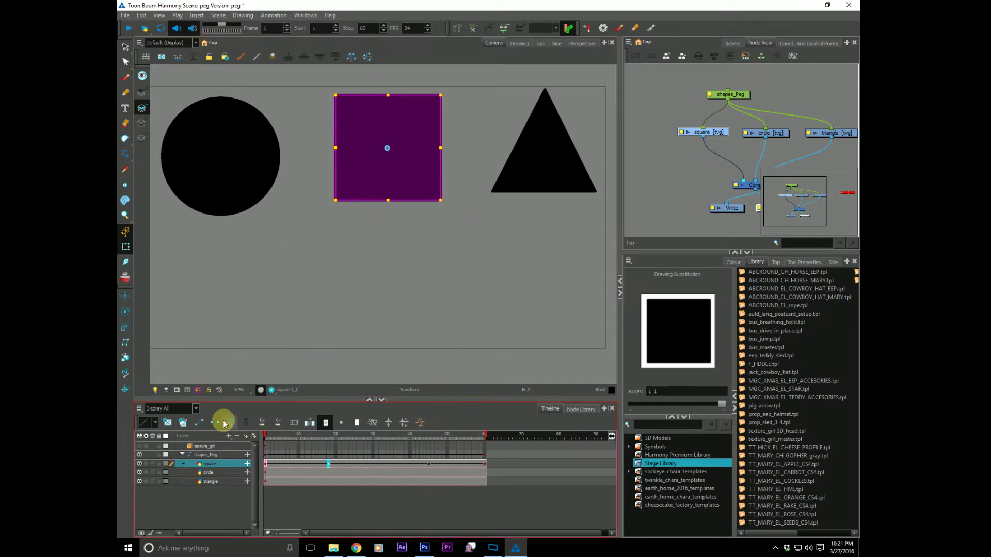
Play the combined animation from frame 1, and centre shapes_Peg above its three layers in the node network
{"action": "key", "text": "Return"}
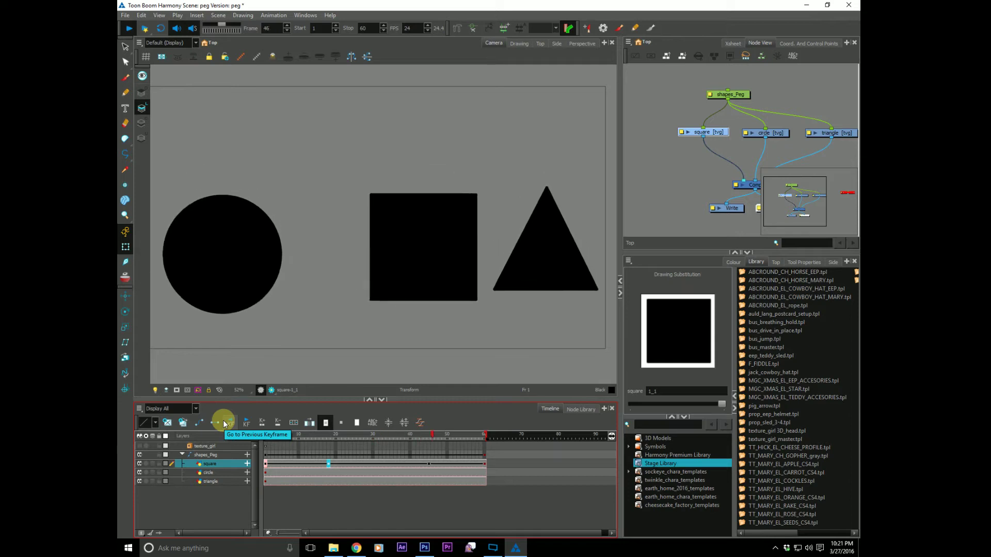
{"action": "left_click_drag", "start_coordinate": [281, 437], "coordinate": [254, 441]}
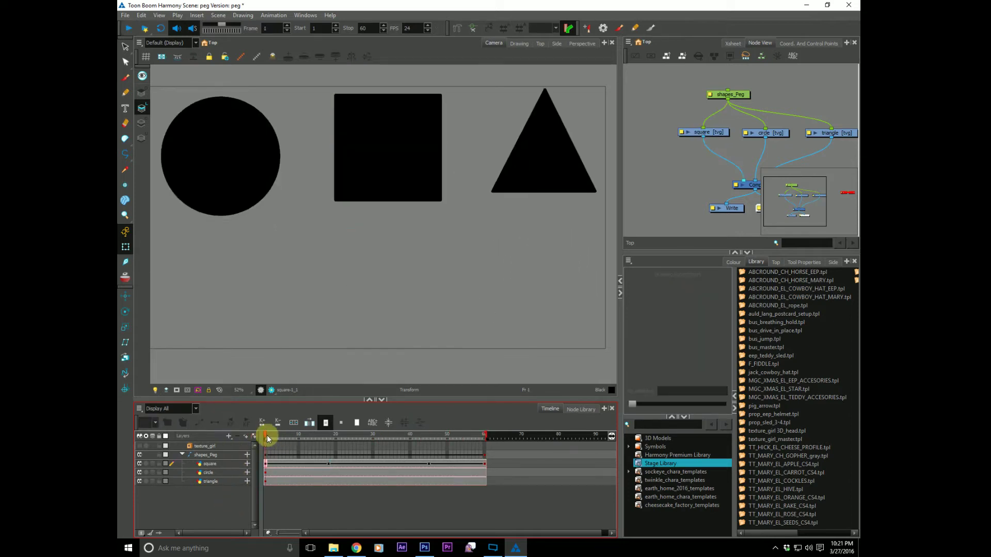
{"action": "left_click", "coordinate": [745, 96]}
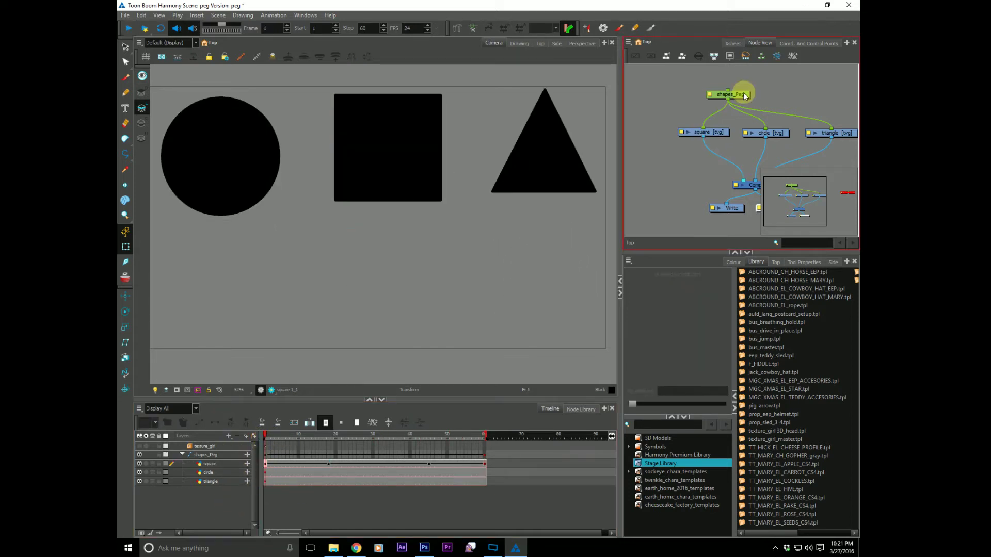
{"action": "left_click_drag", "start_coordinate": [744, 95], "coordinate": [776, 81]}
{"action": "left_click_drag", "start_coordinate": [682, 185], "coordinate": [652, 199]}
Select shapes_Peg in the timeline and repeatedly collapse and expand its child layers
{"action": "left_click", "coordinate": [190, 456]}
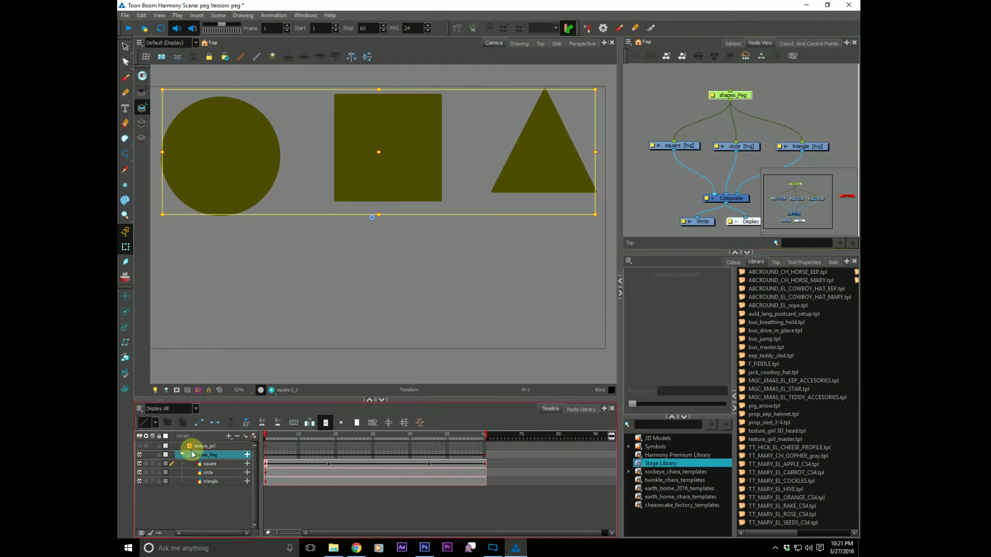
{"action": "left_click", "coordinate": [181, 455]}
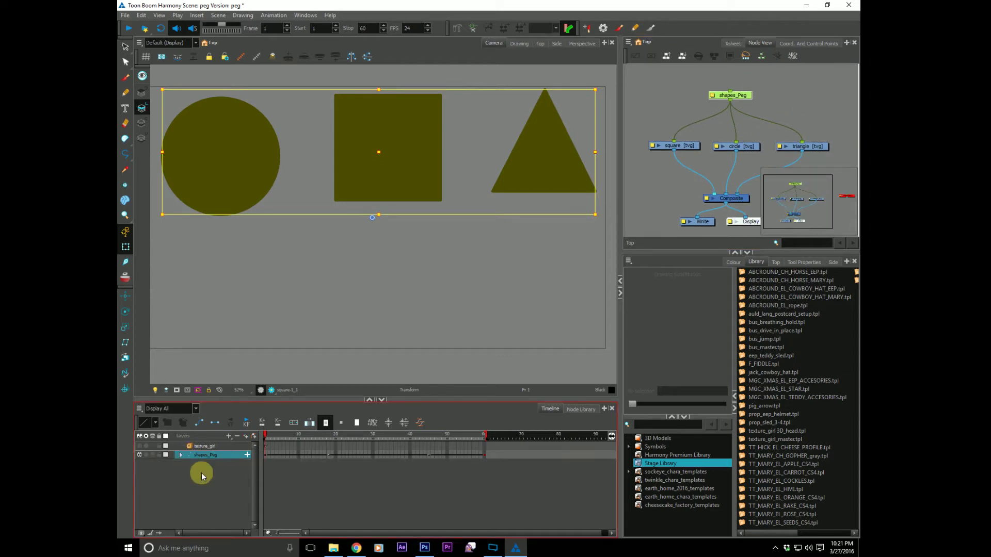
{"action": "left_click", "coordinate": [182, 454]}
{"action": "left_click", "coordinate": [181, 454]}
{"action": "left_click", "coordinate": [181, 454]}
{"action": "left_click", "coordinate": [182, 455]}
{"action": "left_click", "coordinate": [182, 456]}
{"action": "left_click", "coordinate": [181, 456]}
{"action": "left_click", "coordinate": [181, 455]}
{"action": "left_click", "coordinate": [181, 455]}
Delete shapes_Peg and clear the square layer's keyframes from frame 18 to frame 60
{"action": "key", "text": "Delete"}
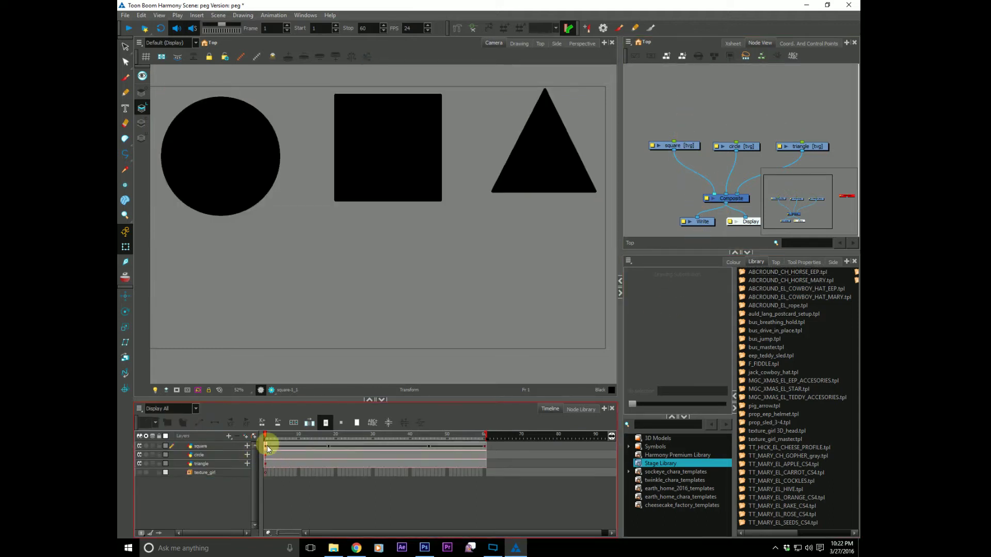
{"action": "left_click", "coordinate": [485, 446]}
{"action": "left_click", "coordinate": [328, 447], "text": "shift"}
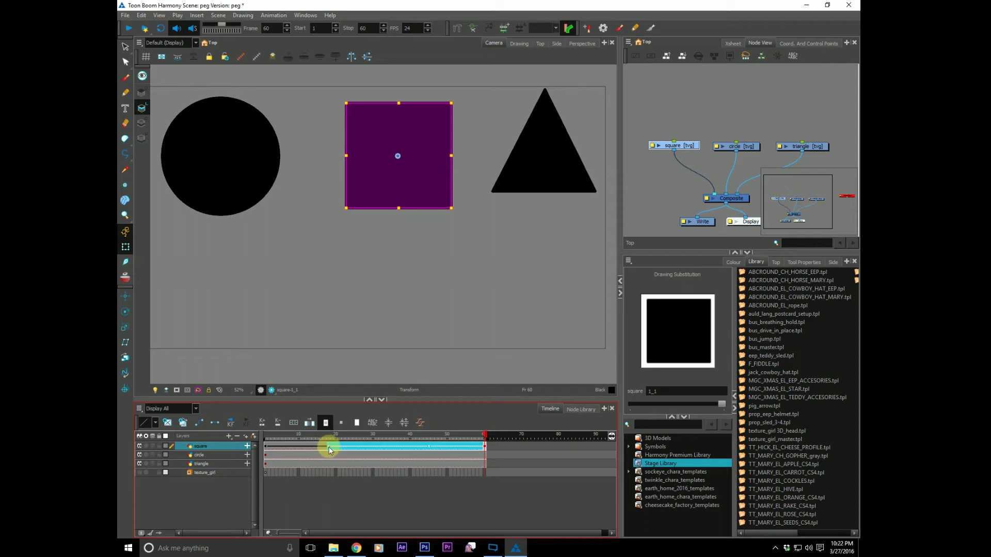
{"action": "key", "text": "Delete"}
{"action": "left_click", "coordinate": [266, 434]}
{"action": "left_click", "coordinate": [680, 189]}
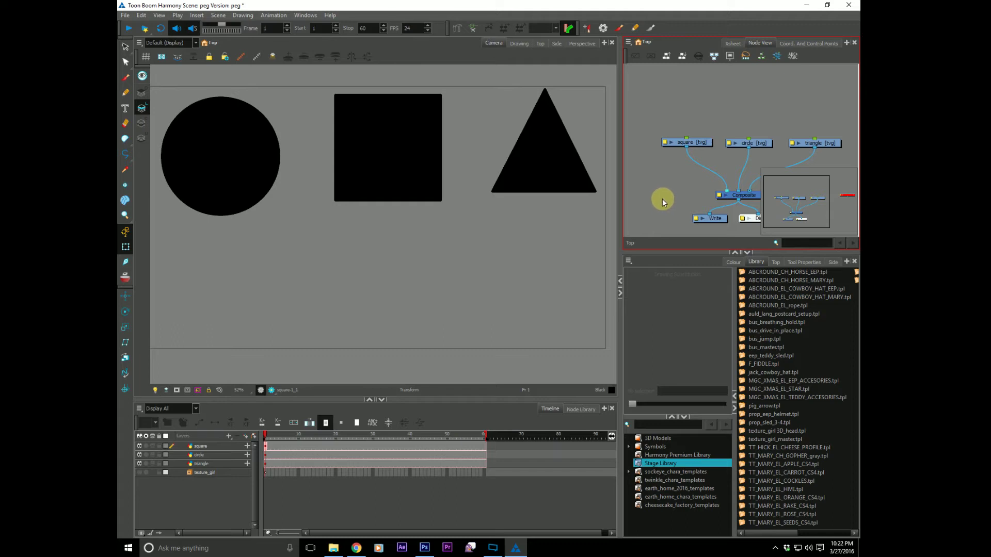
Discard an unconnected trial peg and create one parent peg over the selected square, circle and triangle layers
{"action": "key", "text": "ctrl+p"}
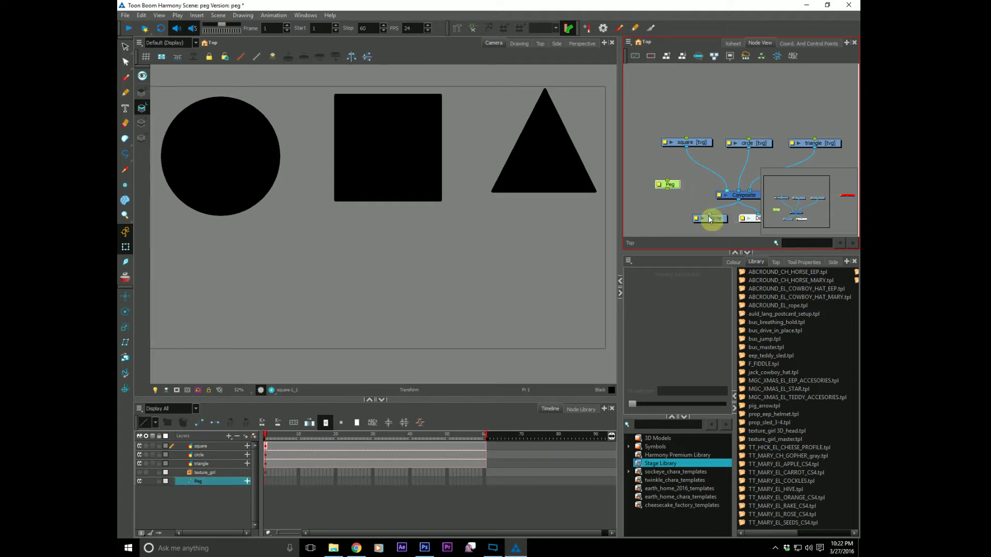
{"action": "key", "text": "Delete"}
{"action": "left_click_drag", "start_coordinate": [649, 123], "coordinate": [813, 151]}
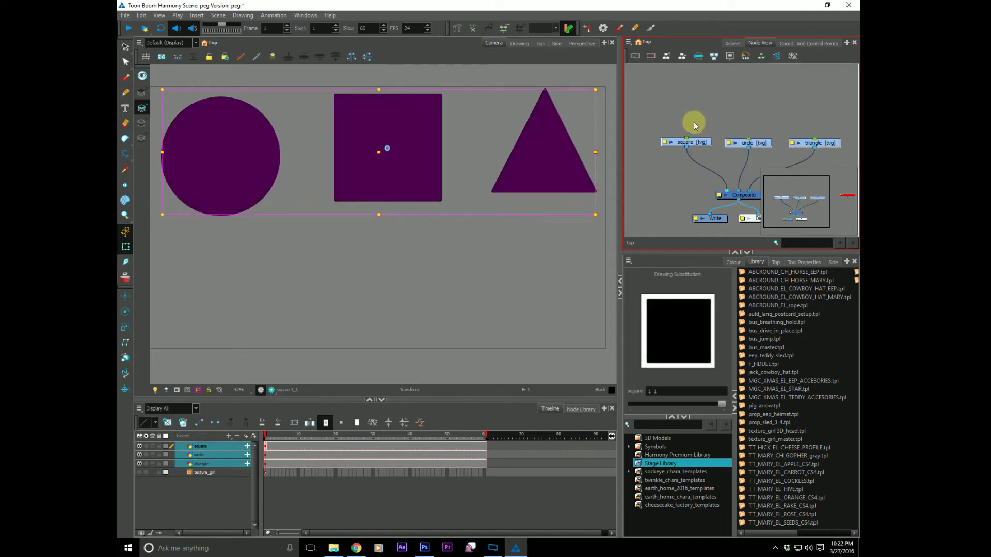
{"action": "key", "text": "ctrl+p"}
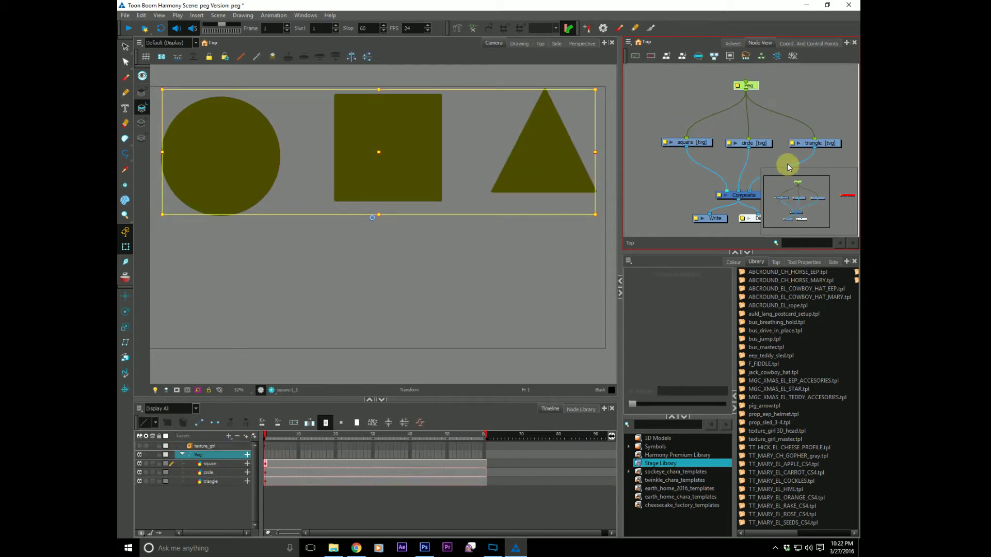
Disconnect the peg from the three drawing layers and rename it scale_Peg
{"action": "left_click_drag", "start_coordinate": [686, 139], "coordinate": [789, 122]}
{"action": "left_click_drag", "start_coordinate": [751, 87], "coordinate": [695, 88]}
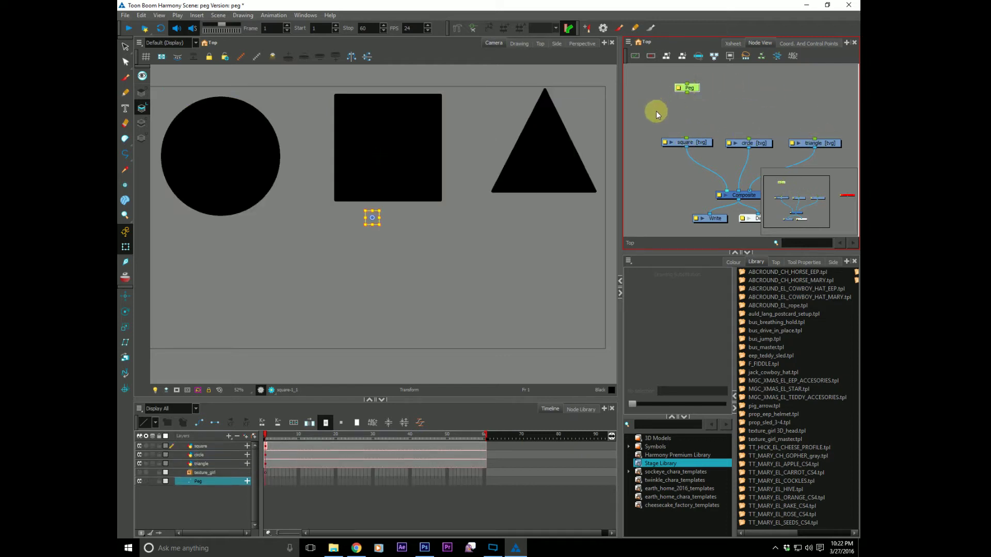
{"action": "double_click", "coordinate": [690, 89]}
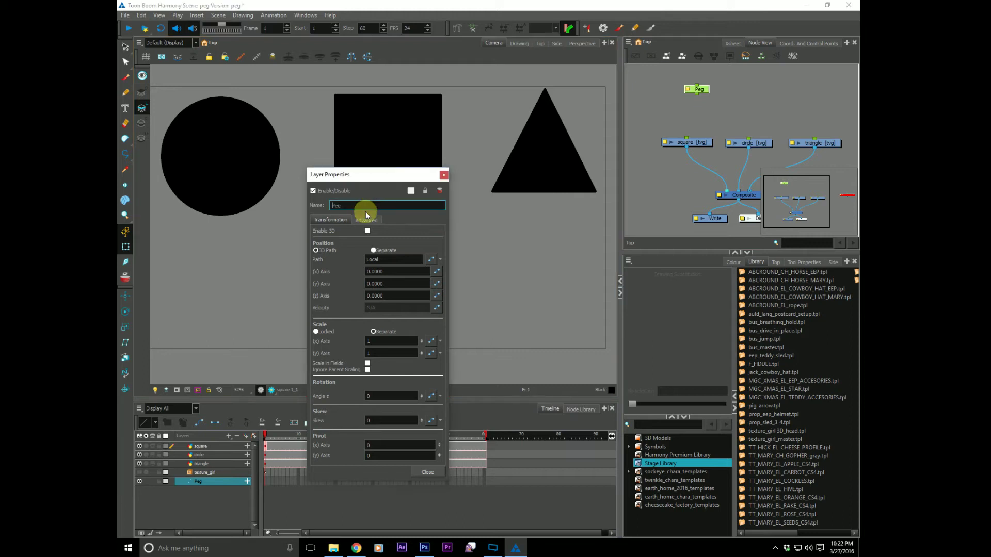
{"action": "type", "text": "scale_"}
{"action": "left_click", "coordinate": [444, 174]}
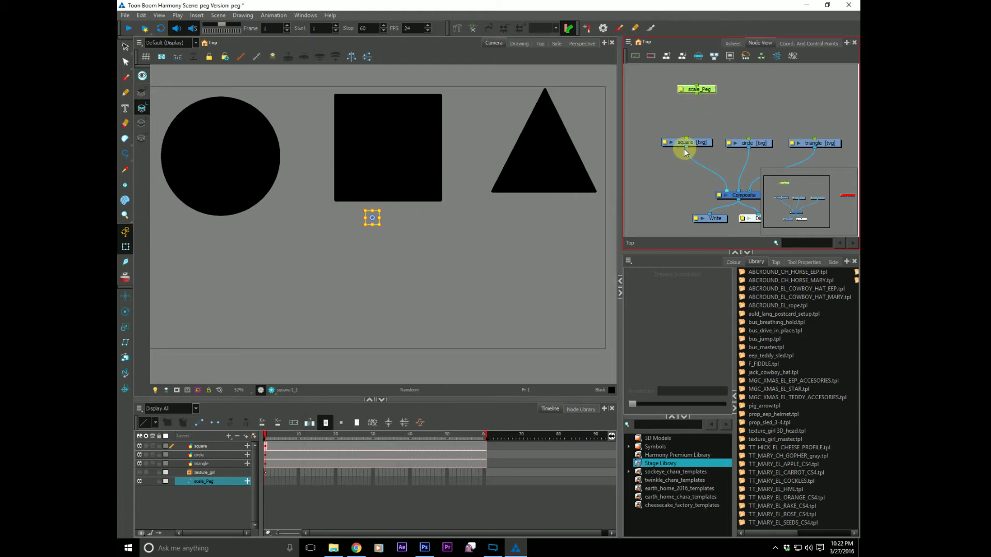
Parent the square to scale_Peg and scale the peg down so the square shrinks to a small fraction of its size
{"action": "left_click_drag", "start_coordinate": [686, 147], "coordinate": [683, 147]}
{"action": "mouse_move", "coordinate": [697, 94]}
{"action": "left_mouse_down"}
{"action": "mouse_move", "coordinate": [685, 137]}
{"action": "mouse_move", "coordinate": [686, 99]}
{"action": "left_mouse_up"}
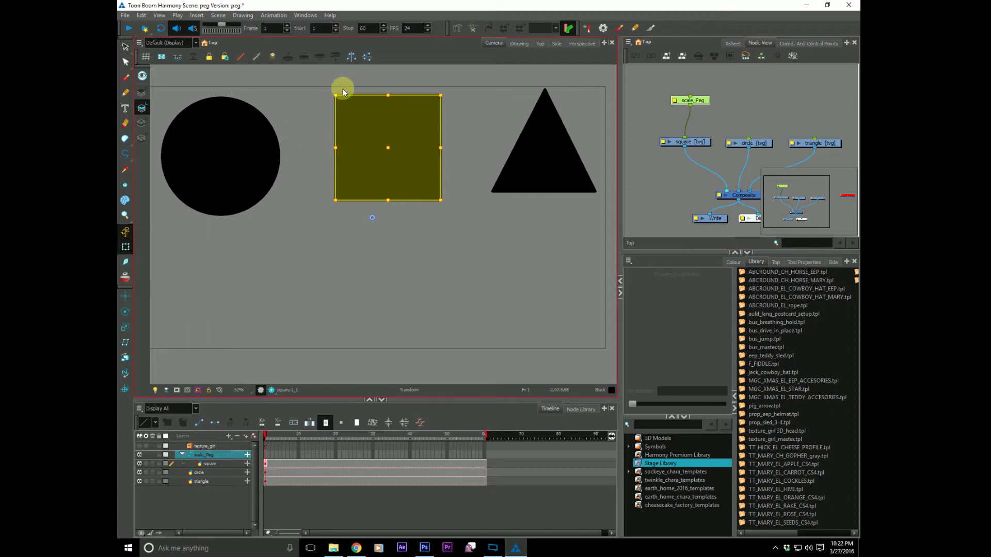
{"action": "left_click_drag", "start_coordinate": [335, 95], "coordinate": [367, 199]}
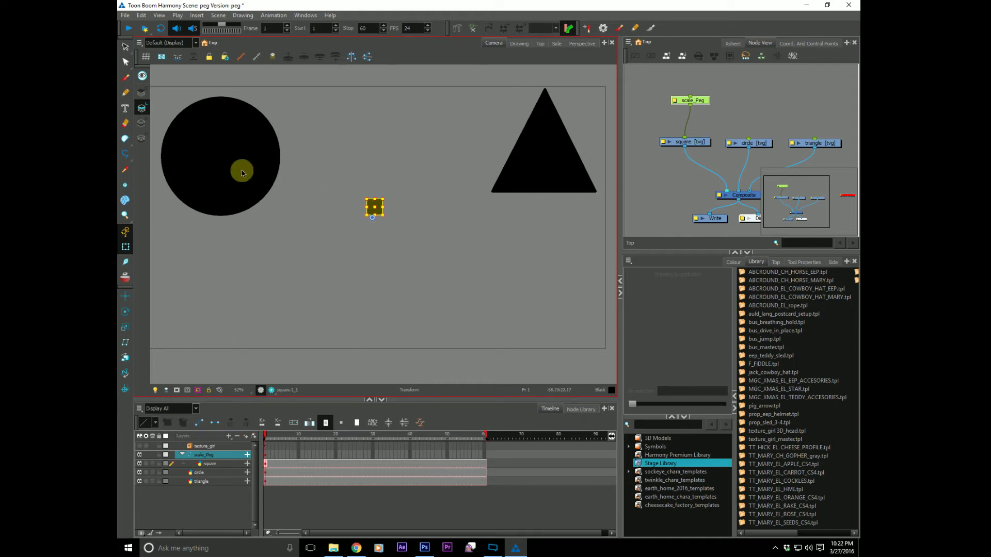
Parent the circle and triangle layers to the scaled-down scale_Peg as well, and centre the peg above them
{"action": "left_click_drag", "start_coordinate": [700, 99], "coordinate": [747, 141]}
{"action": "left_click_drag", "start_coordinate": [697, 99], "coordinate": [812, 145]}
{"action": "left_click_drag", "start_coordinate": [696, 94], "coordinate": [736, 89]}
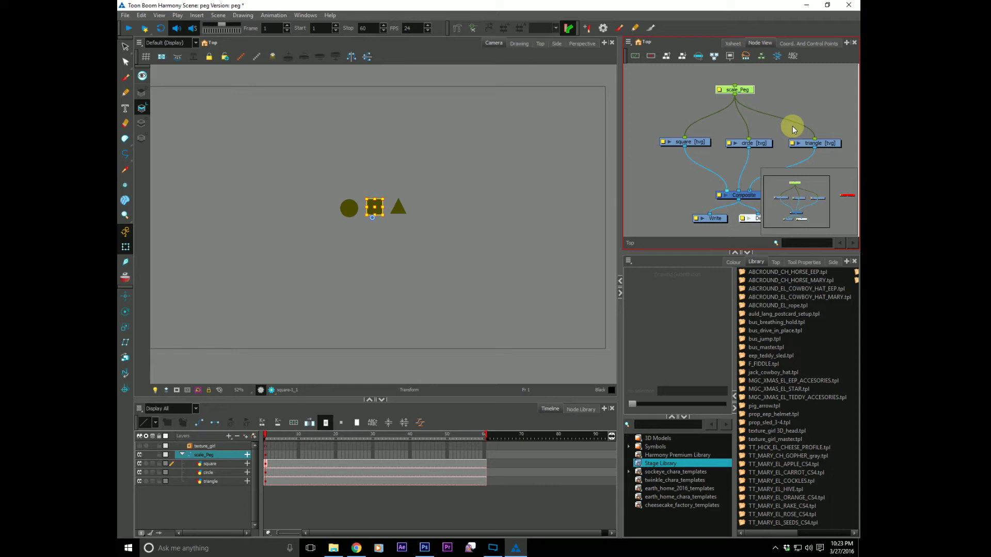
{"action": "left_click_drag", "start_coordinate": [747, 90], "coordinate": [734, 76]}
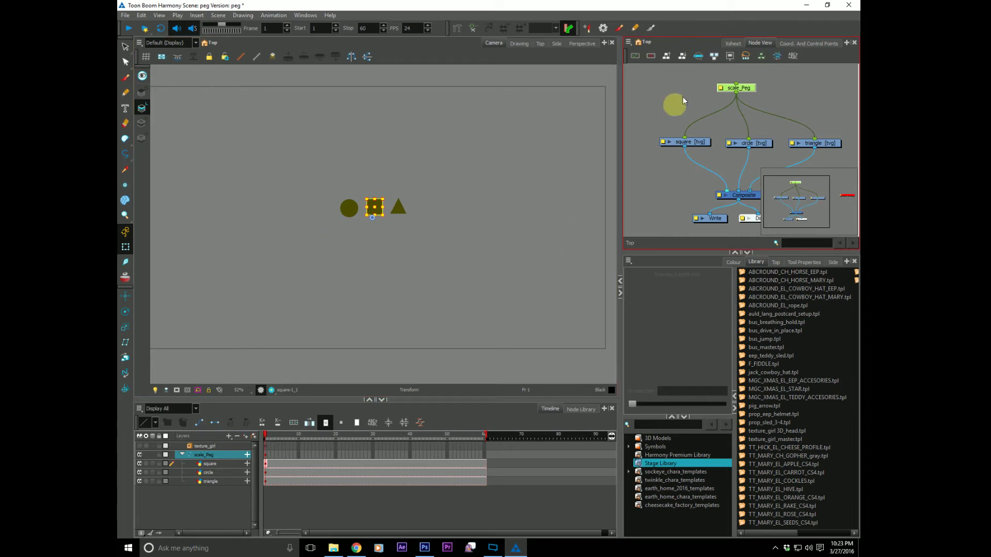
{"action": "left_click_drag", "start_coordinate": [748, 89], "coordinate": [751, 89]}
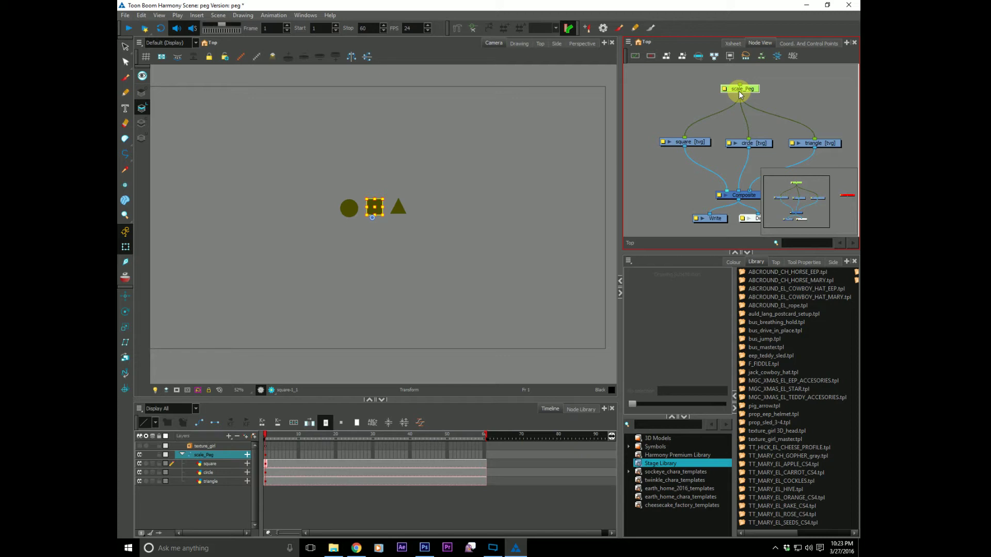
Disconnect the square, circle and triangle layers from scale_Peg
{"action": "left_click_drag", "start_coordinate": [684, 138], "coordinate": [673, 84]}
{"action": "left_click_drag", "start_coordinate": [749, 139], "coordinate": [759, 115]}
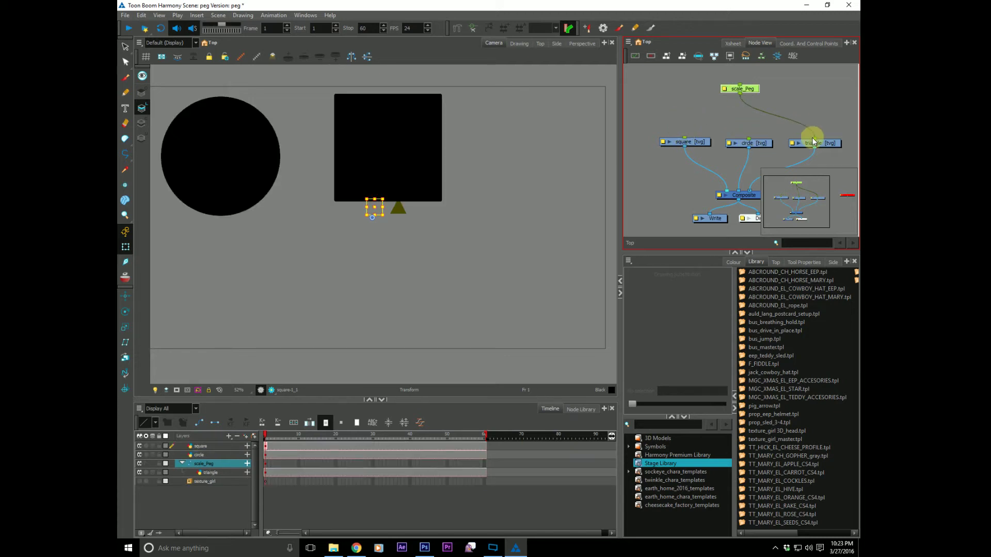
{"action": "left_click_drag", "start_coordinate": [814, 139], "coordinate": [755, 77]}
Move the square's drawing pivot to its lower-right corner, try transforming the square around it, and undo that transformation
{"action": "left_click_drag", "start_coordinate": [685, 142], "coordinate": [686, 141]}
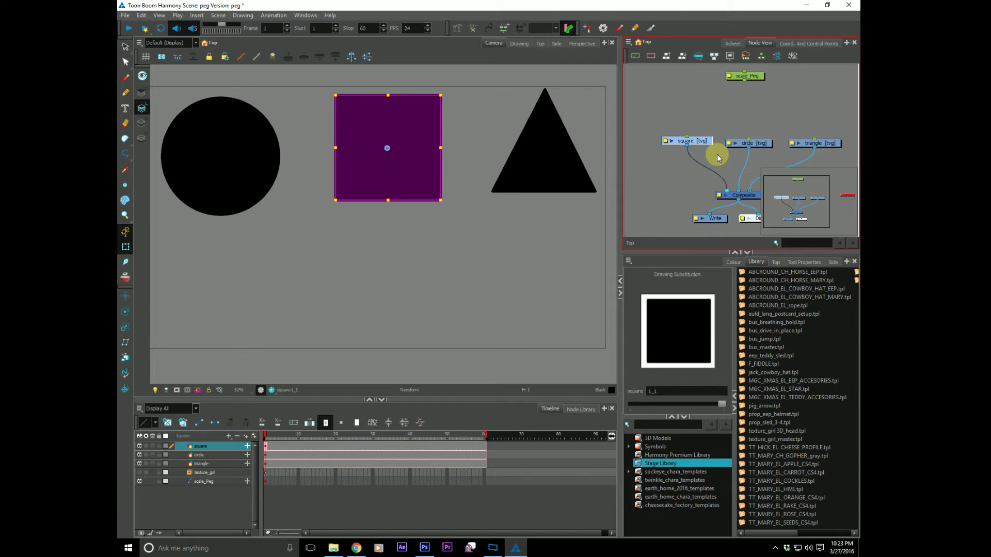
{"action": "left_click", "coordinate": [126, 184]}
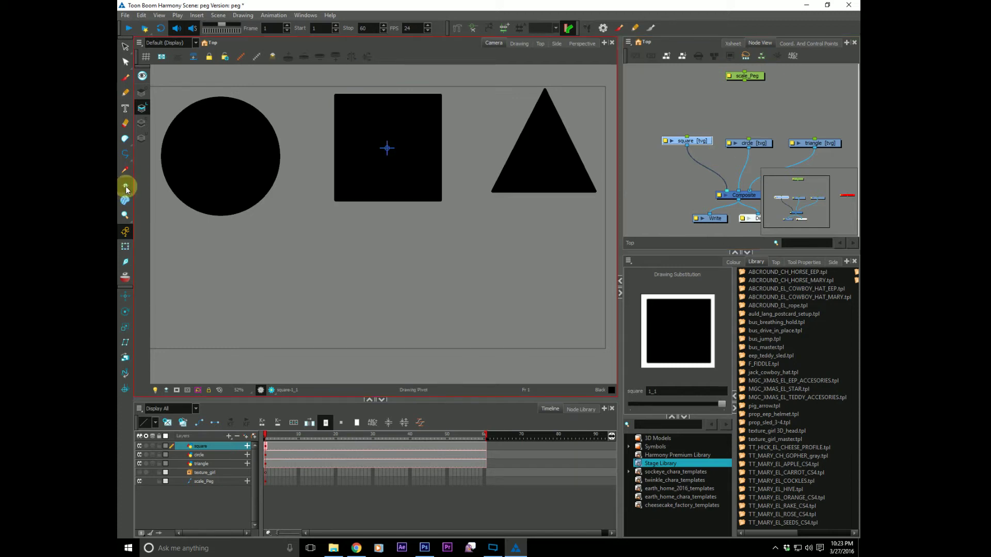
{"action": "left_click_drag", "start_coordinate": [387, 148], "coordinate": [435, 202]}
{"action": "left_click", "coordinate": [124, 246]}
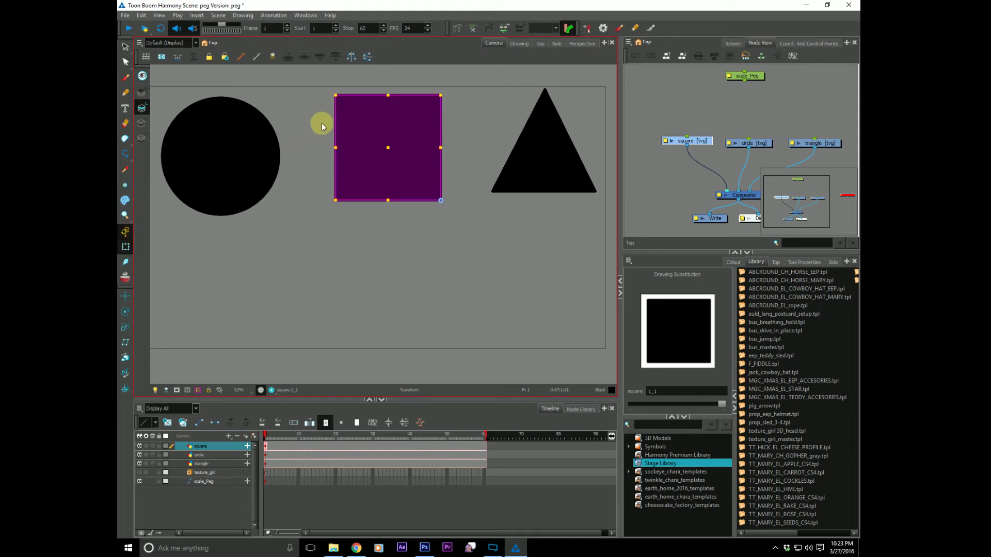
{"action": "mouse_move", "coordinate": [321, 123]}
{"action": "left_mouse_down"}
{"action": "mouse_move", "coordinate": [315, 159]}
{"action": "mouse_move", "coordinate": [321, 151]}
{"action": "left_mouse_up"}
{"action": "left_click_drag", "start_coordinate": [328, 91], "coordinate": [288, 205]}
{"action": "key", "text": "ctrl+z"}
Return the square's drawing pivot to the centre of the shape
{"action": "left_click", "coordinate": [126, 185]}
{"action": "left_click", "coordinate": [380, 151]}
{"action": "left_click", "coordinate": [388, 150]}
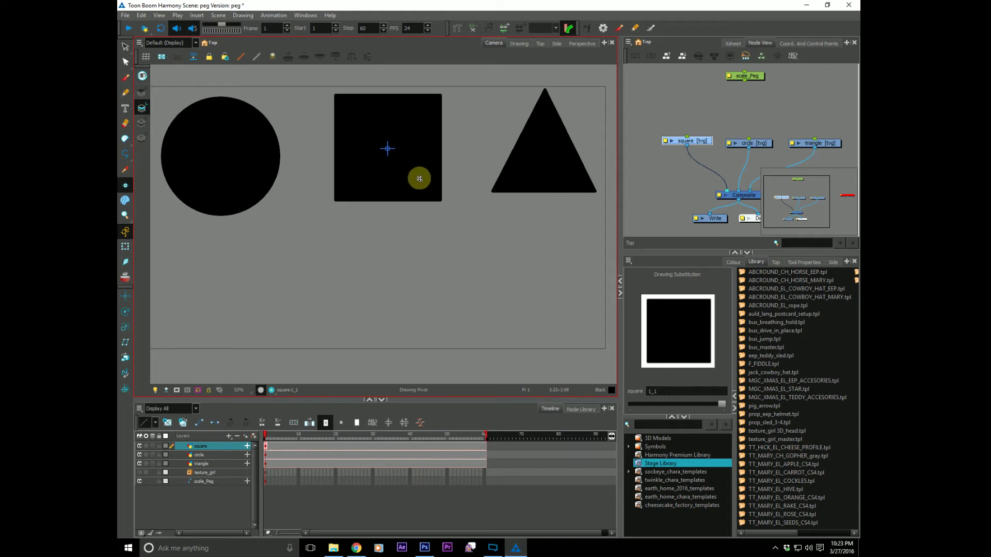
Reconnect scale_Peg to the square to show its stored scaling, and delete scale_Peg
{"action": "left_click_drag", "start_coordinate": [749, 76], "coordinate": [672, 91]}
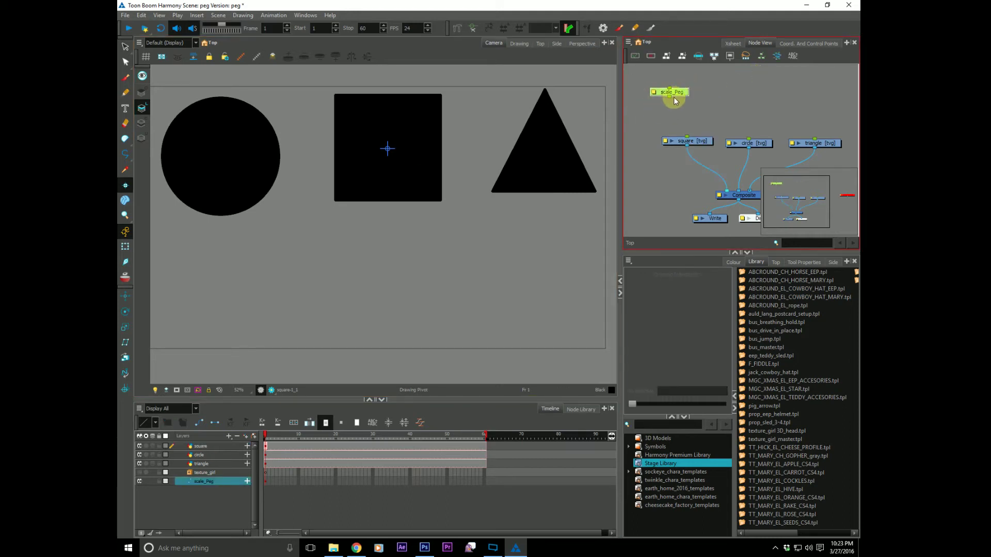
{"action": "left_click", "coordinate": [126, 247]}
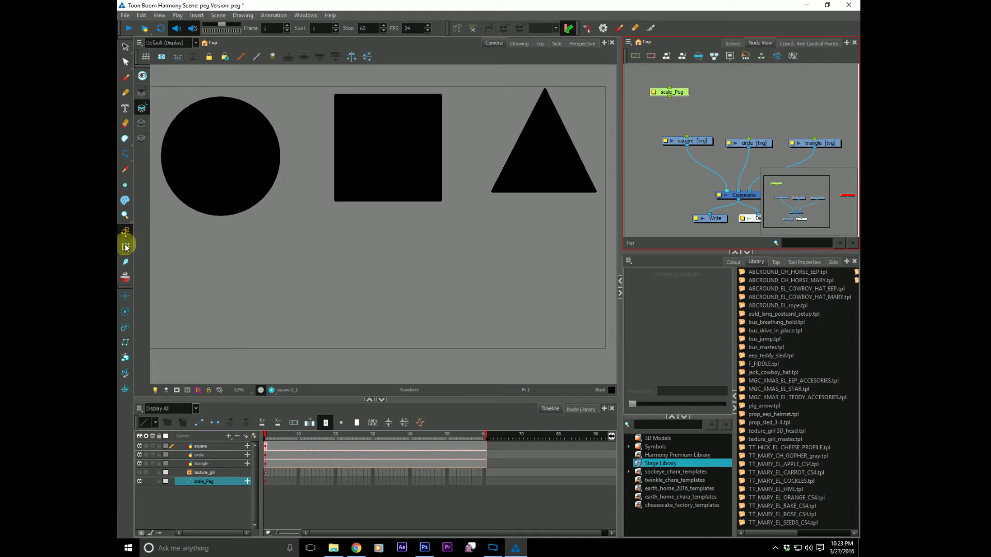
{"action": "left_click_drag", "start_coordinate": [674, 94], "coordinate": [686, 136]}
{"action": "left_click_drag", "start_coordinate": [662, 103], "coordinate": [673, 99]}
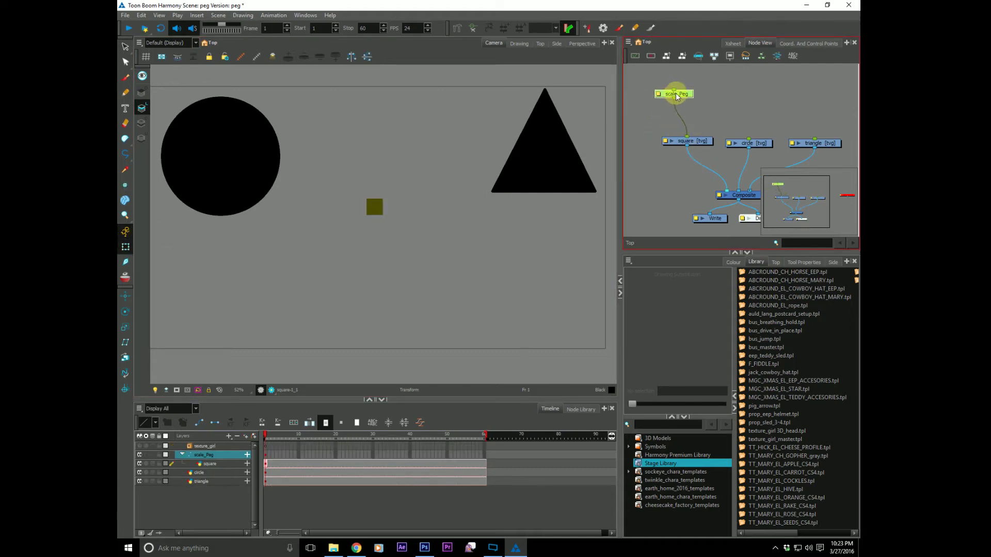
{"action": "key", "text": "Delete"}
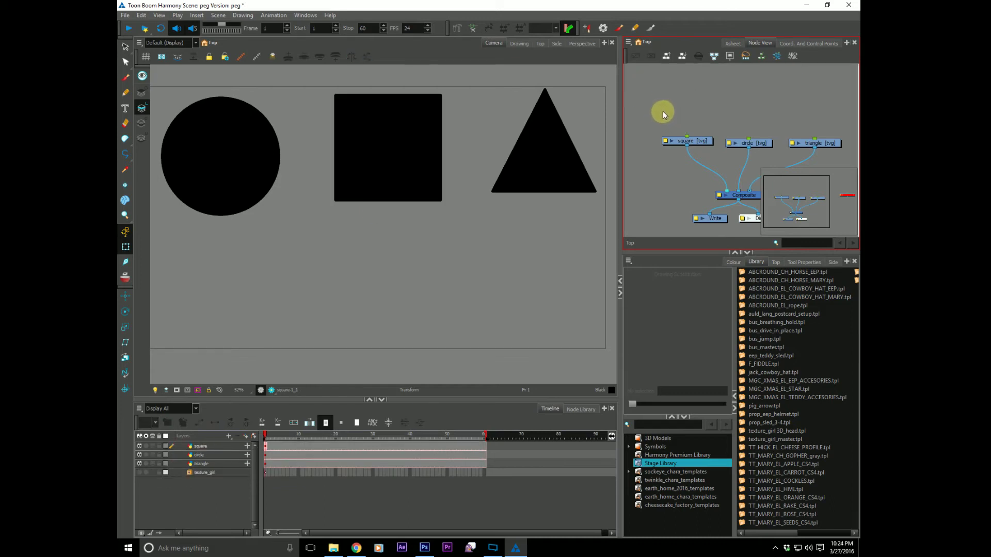
Create a new peg and parent the square layer to it, ready for transforming
{"action": "key", "text": "ctrl+p"}
{"action": "left_click_drag", "start_coordinate": [684, 131], "coordinate": [705, 142]}
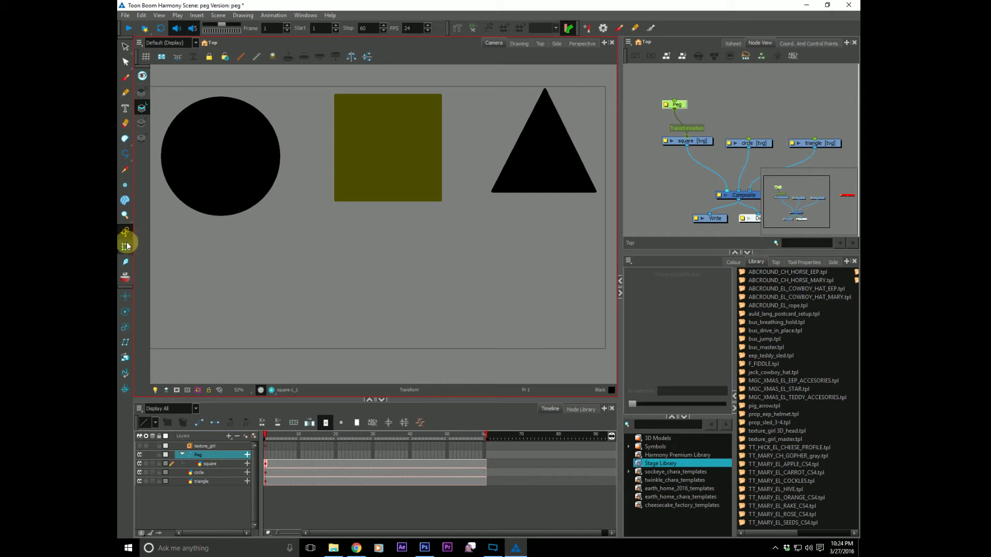
{"action": "left_click_drag", "start_coordinate": [271, 252], "coordinate": [273, 289]}
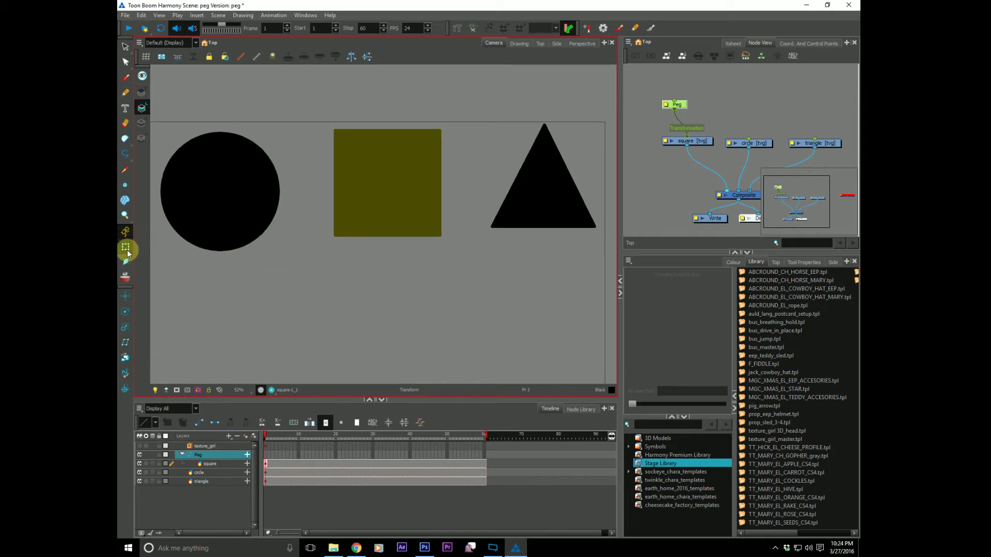
{"action": "left_click", "coordinate": [674, 112]}
{"action": "left_click_drag", "start_coordinate": [675, 106], "coordinate": [683, 101]}
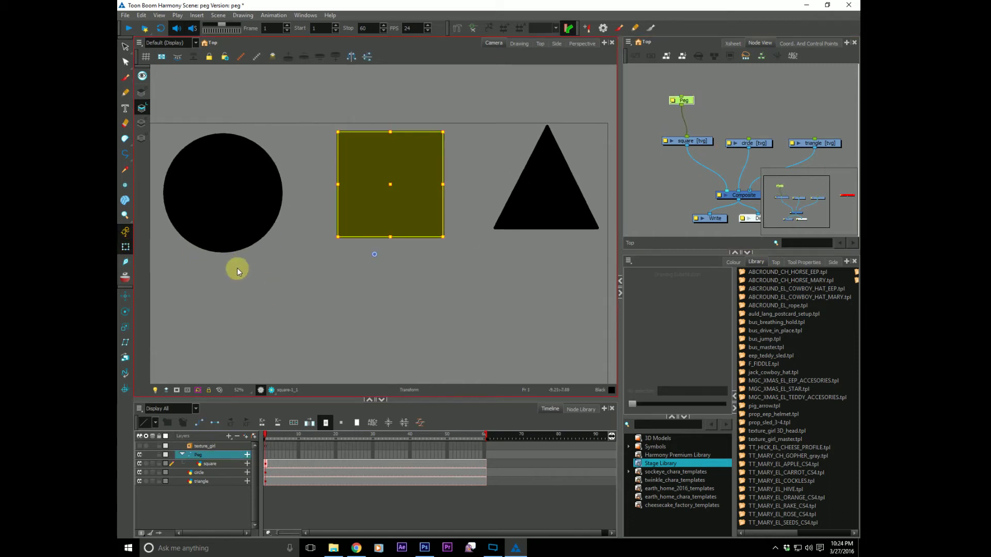
Rotate the peg on its own while it is disconnected from the square, and reconnect the square to it
{"action": "left_click_drag", "start_coordinate": [686, 137], "coordinate": [660, 115]}
{"action": "key", "text": "alt+z"}
{"action": "left_click", "coordinate": [367, 264]}
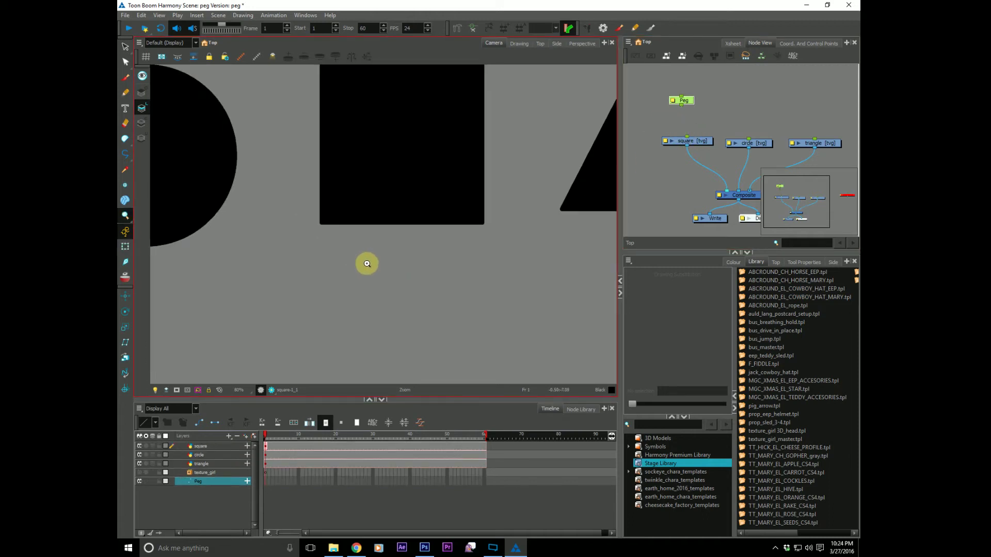
{"action": "key", "text": "shift+t"}
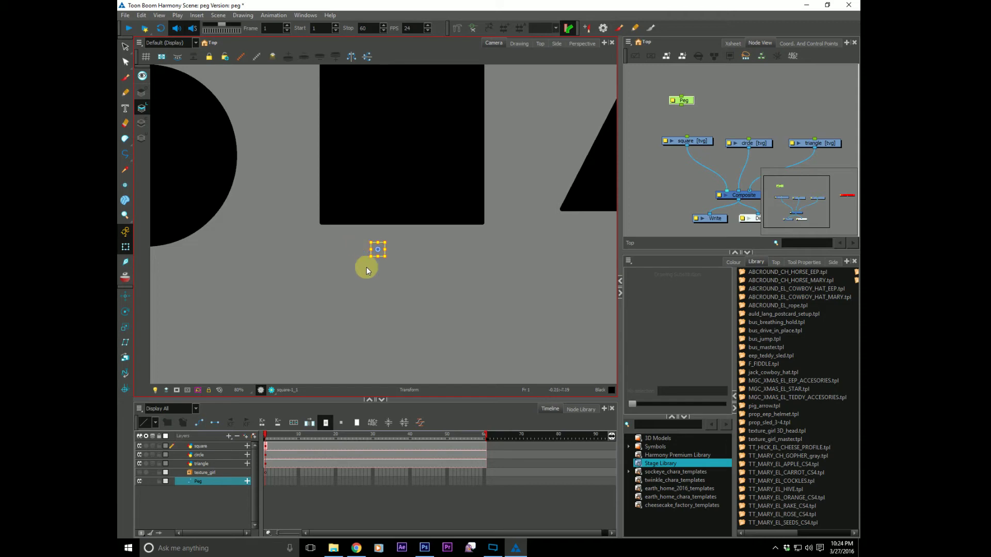
{"action": "left_click_drag", "start_coordinate": [397, 271], "coordinate": [409, 254]}
{"action": "left_click", "coordinate": [679, 106]}
{"action": "left_click_drag", "start_coordinate": [679, 107], "coordinate": [703, 139]}
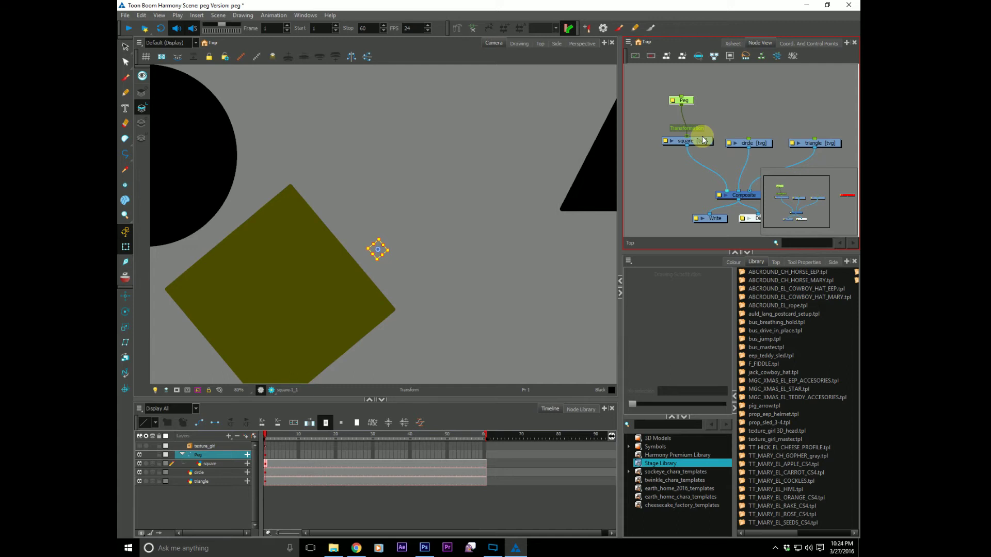
Undo the peg's rotation and connect the unrotated peg to the square
{"action": "key", "text": "ctrl+z"}
{"action": "left_click_drag", "start_coordinate": [686, 102], "coordinate": [684, 99]}
{"action": "key", "text": "alt+z"}
{"action": "left_click", "coordinate": [342, 283], "text": "alt"}
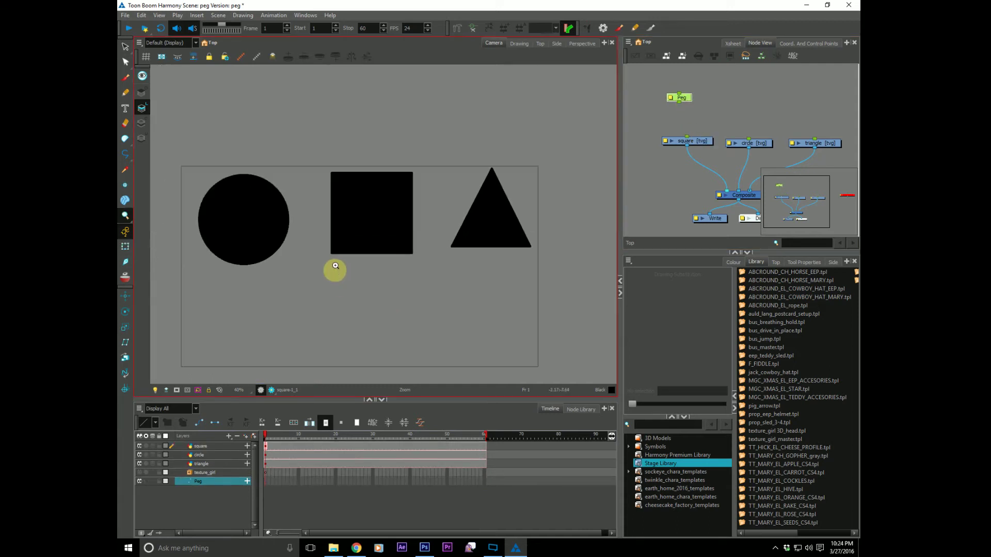
{"action": "left_click_drag", "start_coordinate": [679, 102], "coordinate": [684, 139]}
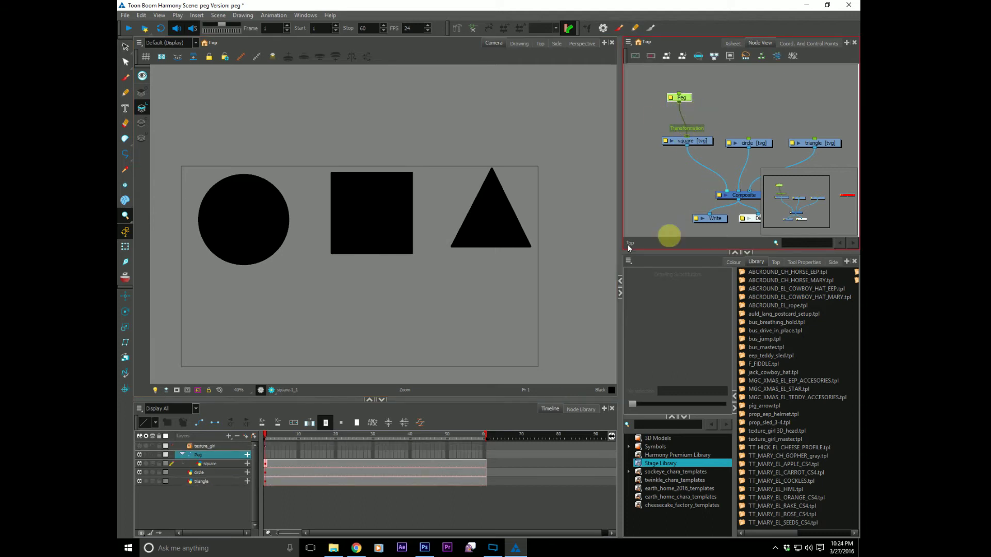
Rotate the square with the Transform tool about a pivot temporarily moved to its centre, and reselect the peg to check its pivot
{"action": "left_click", "coordinate": [125, 247]}
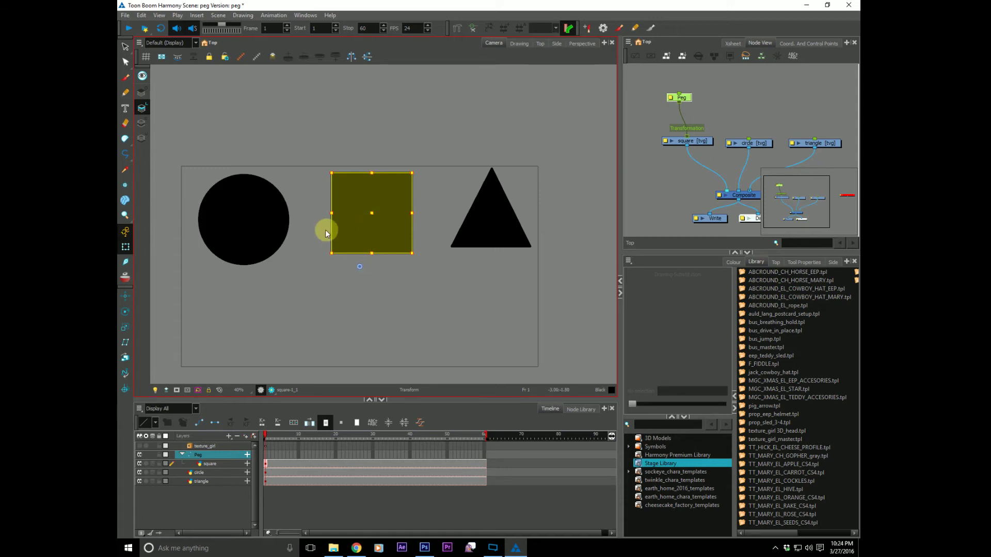
{"action": "left_click_drag", "start_coordinate": [360, 266], "coordinate": [365, 210]}
{"action": "left_click_drag", "start_coordinate": [324, 254], "coordinate": [394, 251]}
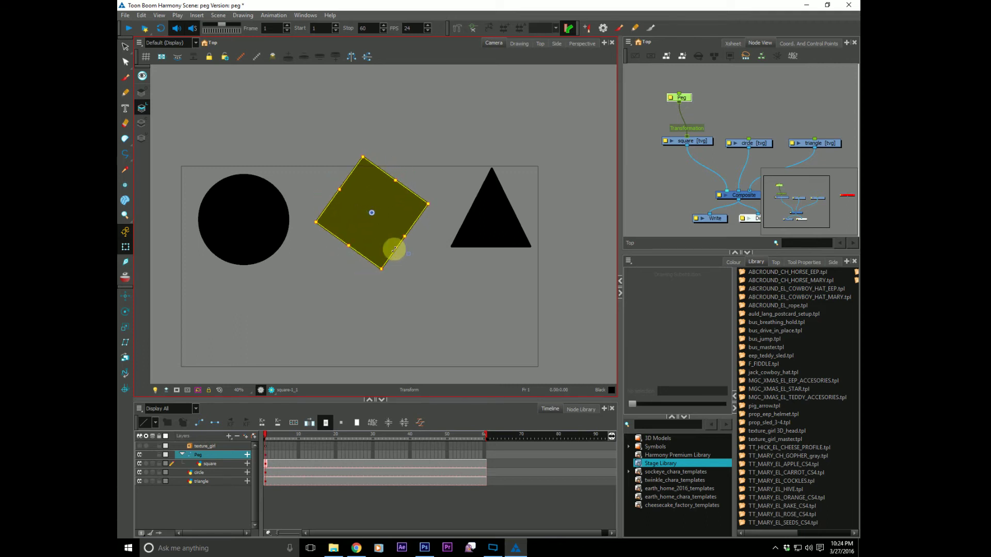
{"action": "left_click", "coordinate": [596, 228]}
{"action": "left_click", "coordinate": [352, 239]}
{"action": "left_click", "coordinate": [338, 277]}
{"action": "left_click", "coordinate": [358, 243]}
{"action": "left_click", "coordinate": [681, 99]}
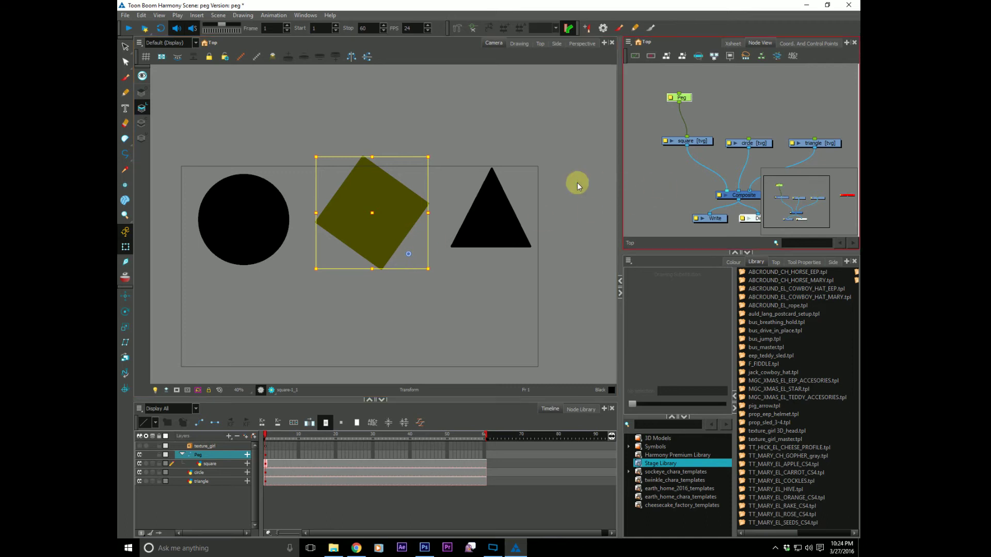
Reset the peg's rotation and permanently move its pivot to the square's centre with the Rotate tool
{"action": "key", "text": "r"}
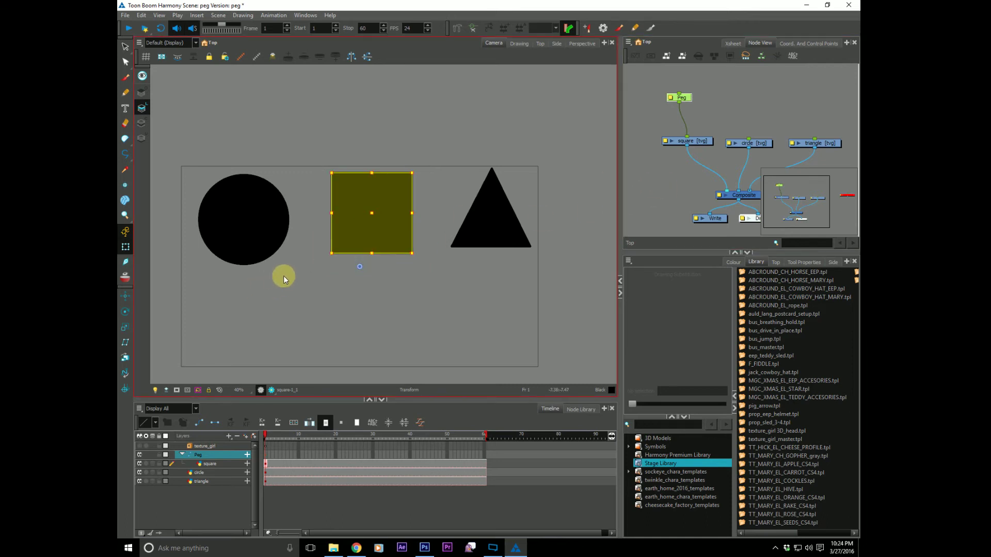
{"action": "left_click", "coordinate": [125, 313]}
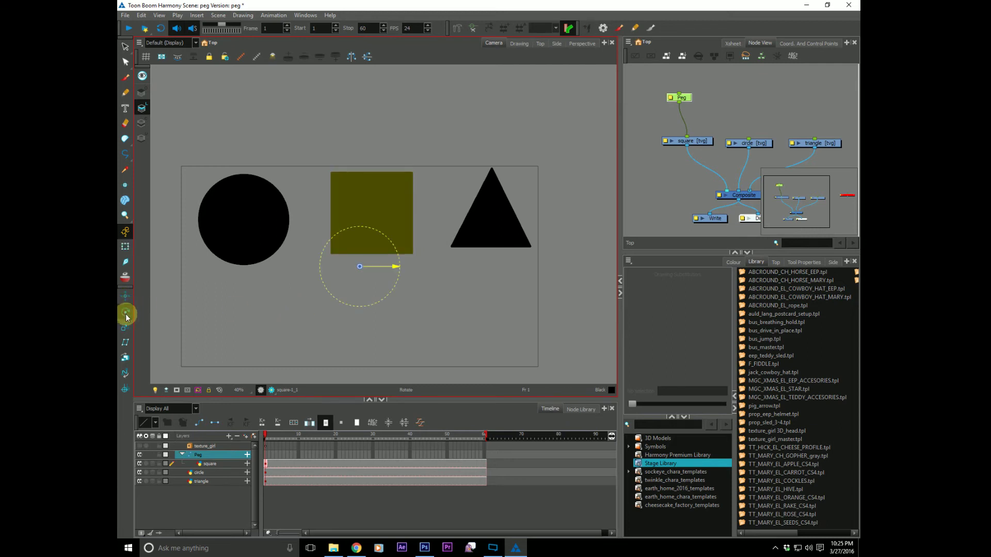
{"action": "left_click", "coordinate": [125, 329]}
{"action": "left_click", "coordinate": [126, 312]}
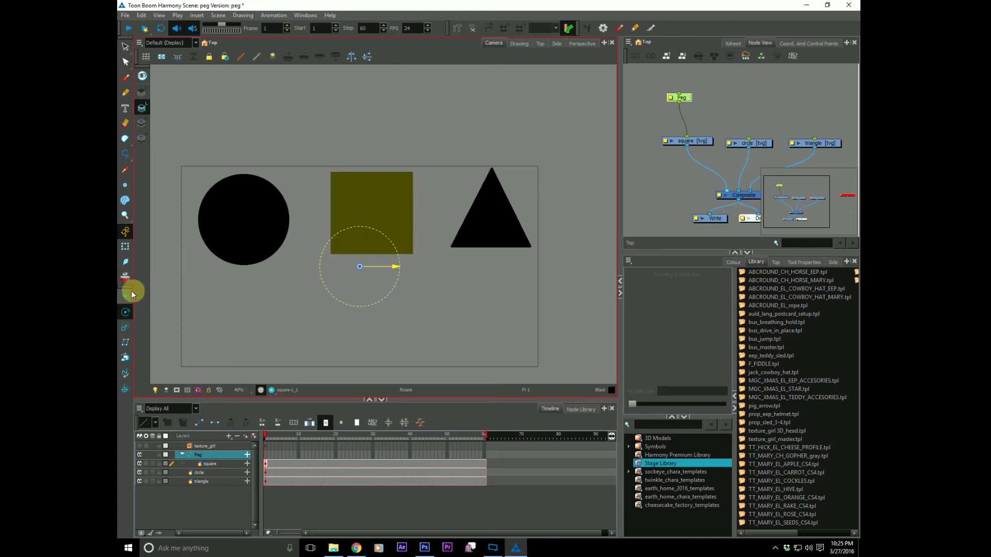
{"action": "left_click", "coordinate": [125, 295]}
{"action": "left_click", "coordinate": [125, 312]}
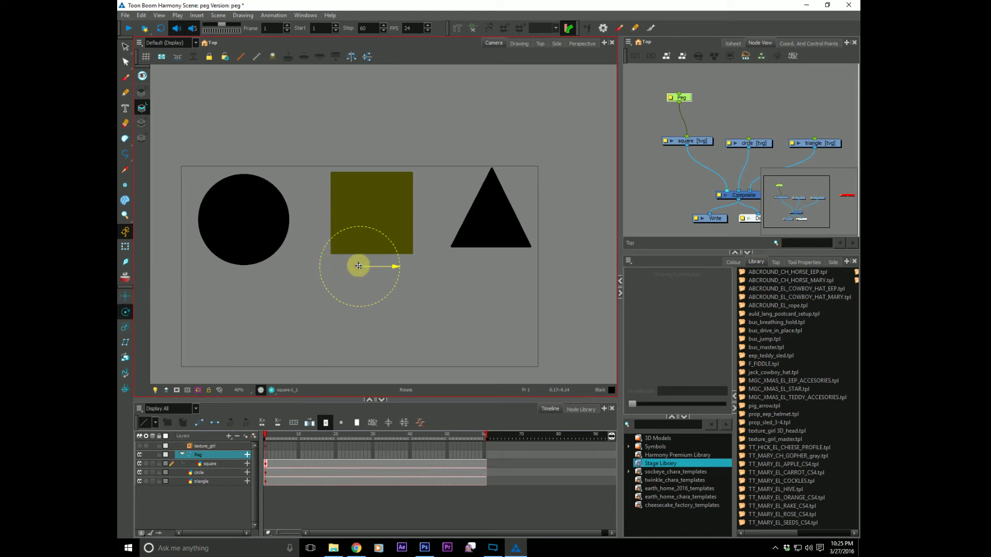
{"action": "left_click_drag", "start_coordinate": [359, 266], "coordinate": [370, 210]}
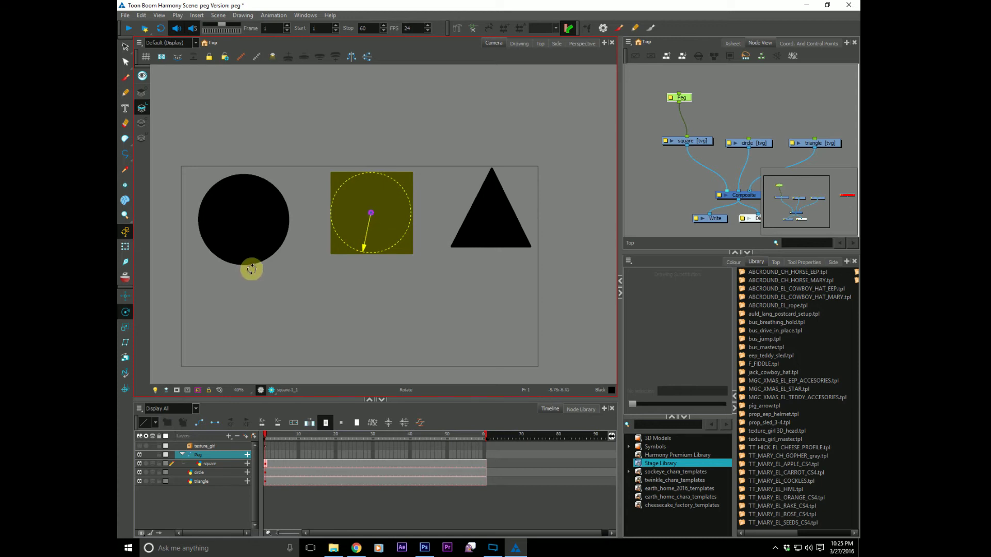
{"action": "left_click", "coordinate": [125, 247]}
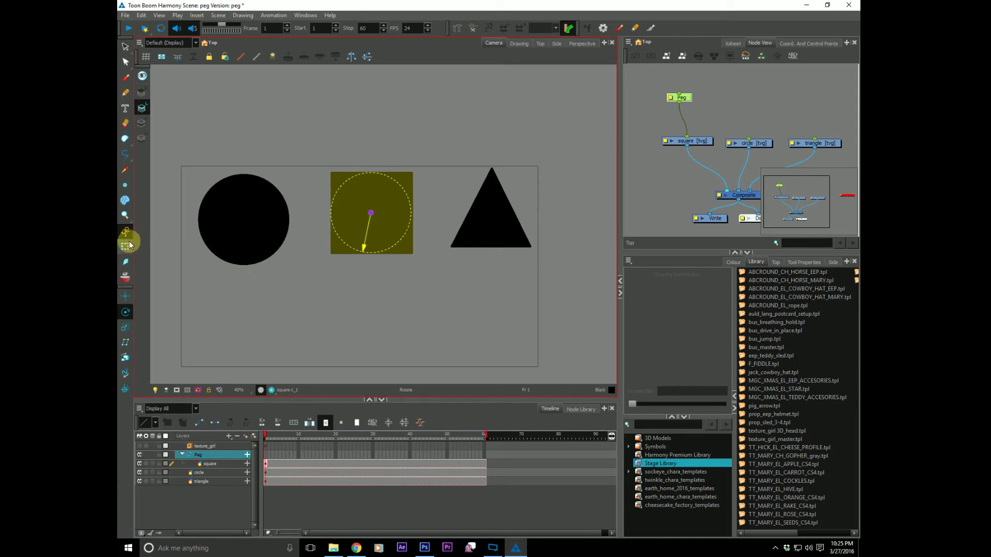
Reselect the peg and inspect its pivot with the Drawing Pivot tool
{"action": "left_click", "coordinate": [343, 277]}
{"action": "left_click", "coordinate": [687, 98]}
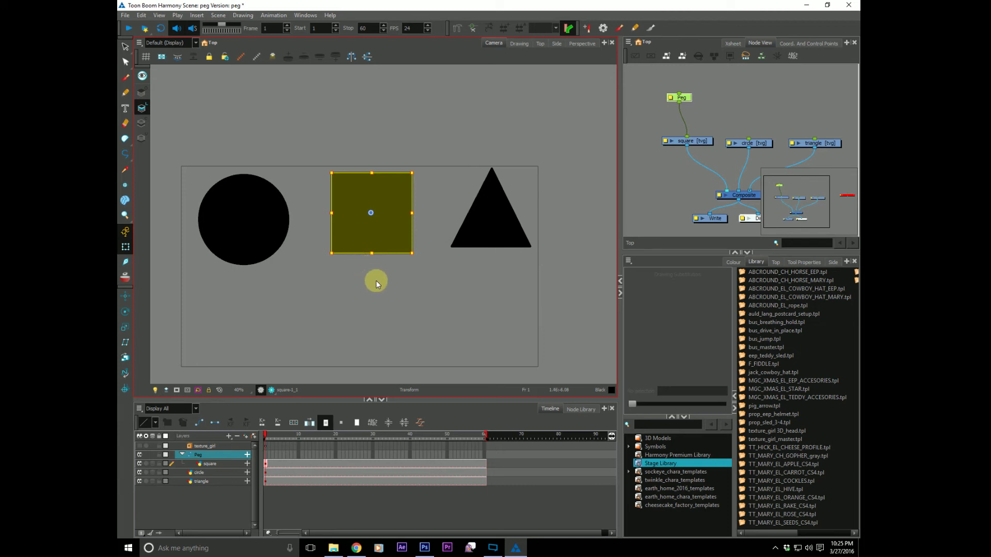
{"action": "left_click", "coordinate": [125, 185]}
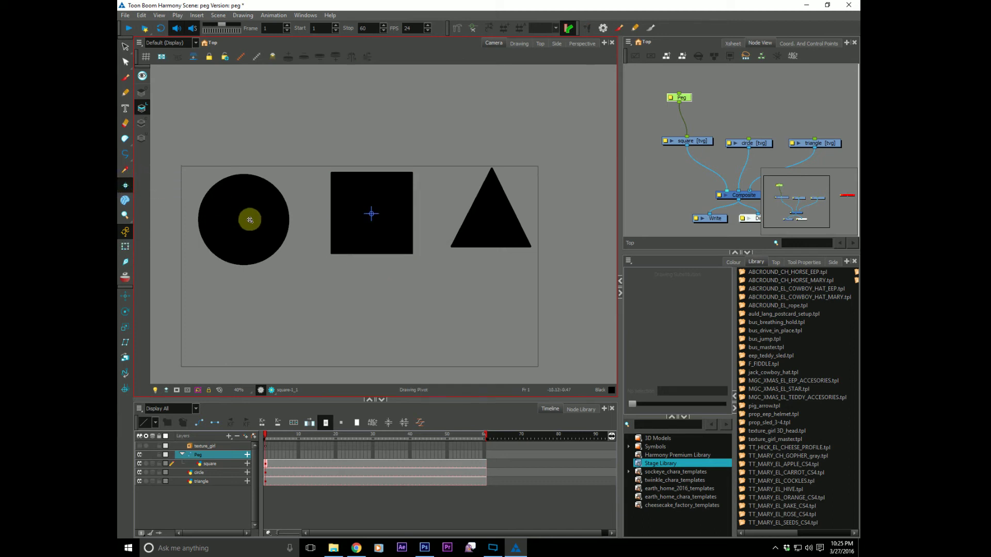
{"action": "left_click", "coordinate": [695, 98]}
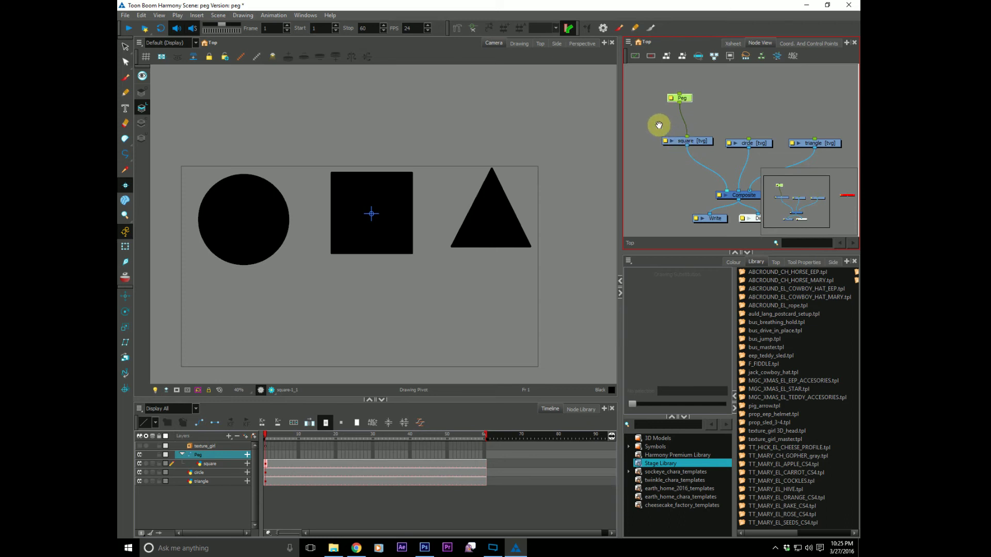
Disable the peg and the square, circle and triangle layers, and enable the texture_girl group
{"action": "left_click_drag", "start_coordinate": [686, 180], "coordinate": [662, 197]}
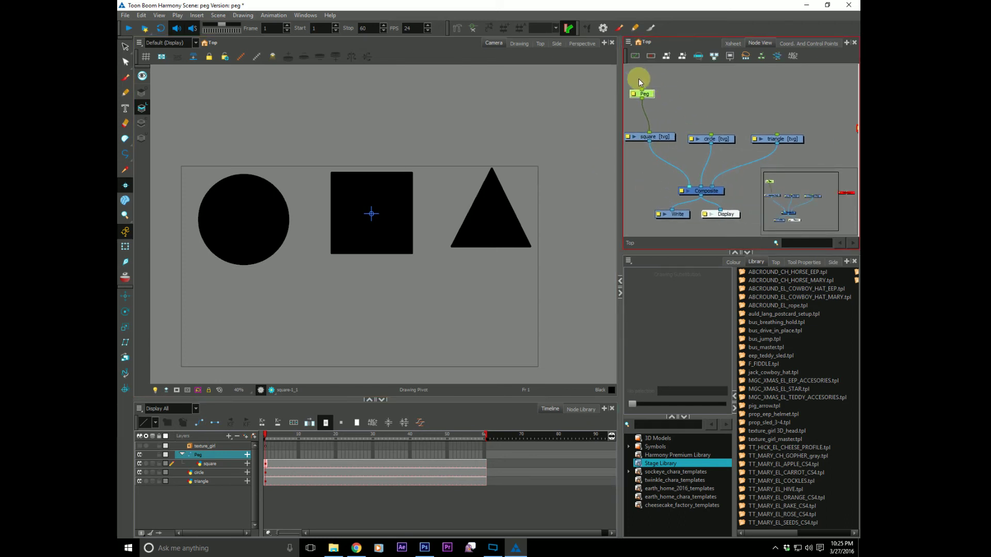
{"action": "mouse_move", "coordinate": [636, 81]}
{"action": "left_mouse_down"}
{"action": "mouse_move", "coordinate": [785, 150]}
{"action": "mouse_move", "coordinate": [640, 145]}
{"action": "left_mouse_up"}
{"action": "key", "text": "d"}
{"action": "left_click_drag", "start_coordinate": [705, 140], "coordinate": [747, 139]}
{"action": "left_click_drag", "start_coordinate": [807, 128], "coordinate": [649, 174]}
{"action": "left_click", "coordinate": [781, 122]}
{"action": "key", "text": "d"}
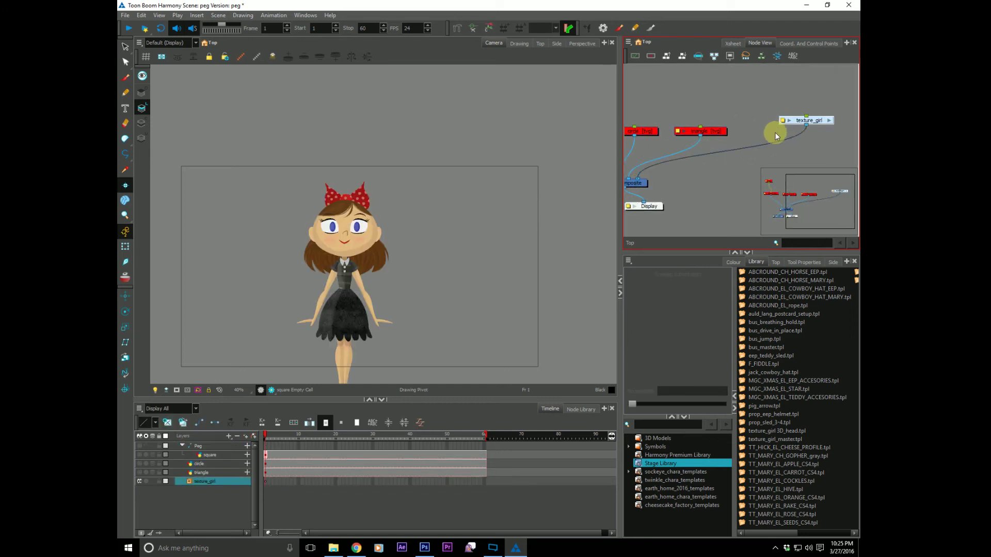
Enter the texture_girl group and select texture_girl_master_Peg for transforming
{"action": "left_click_drag", "start_coordinate": [314, 260], "coordinate": [329, 214]}
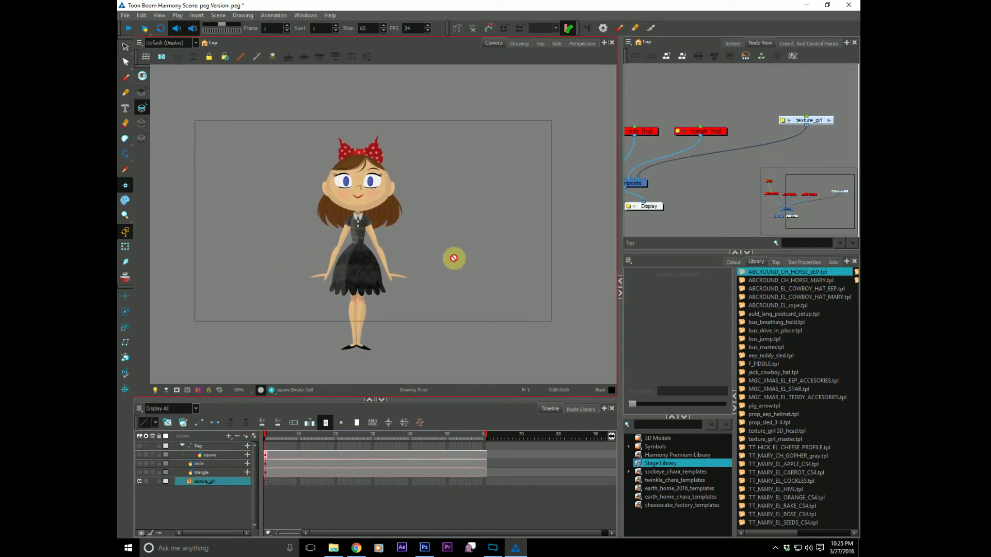
{"action": "key", "text": "alt+z"}
{"action": "left_click", "coordinate": [341, 261]}
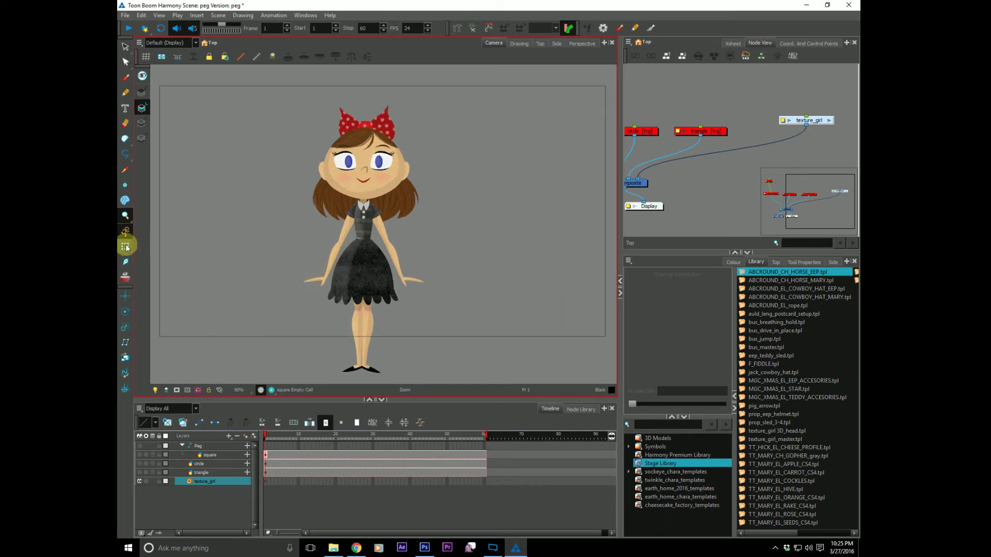
{"action": "left_click", "coordinate": [125, 247]}
{"action": "left_click", "coordinate": [829, 120]}
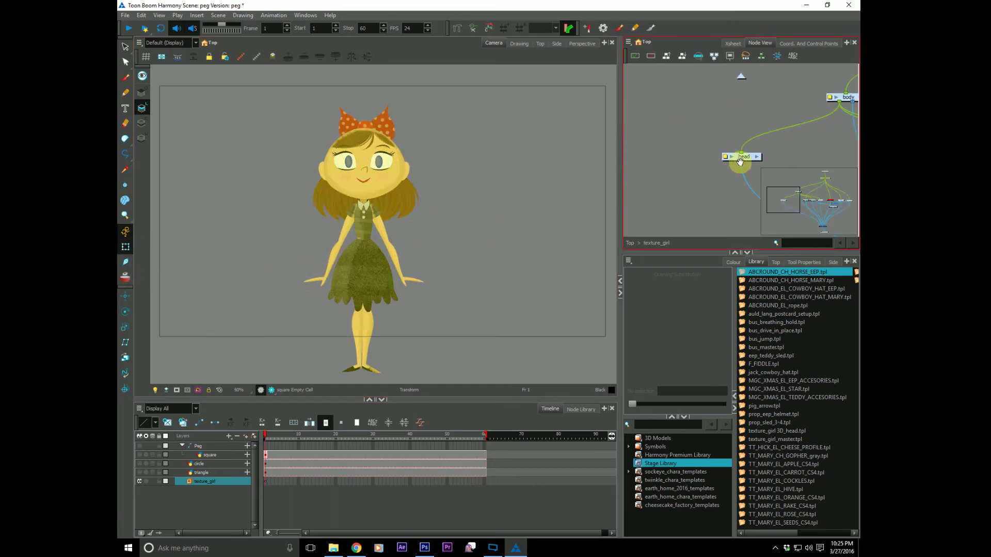
{"action": "left_click_drag", "start_coordinate": [771, 139], "coordinate": [685, 180]}
{"action": "left_click_drag", "start_coordinate": [786, 122], "coordinate": [627, 210]}
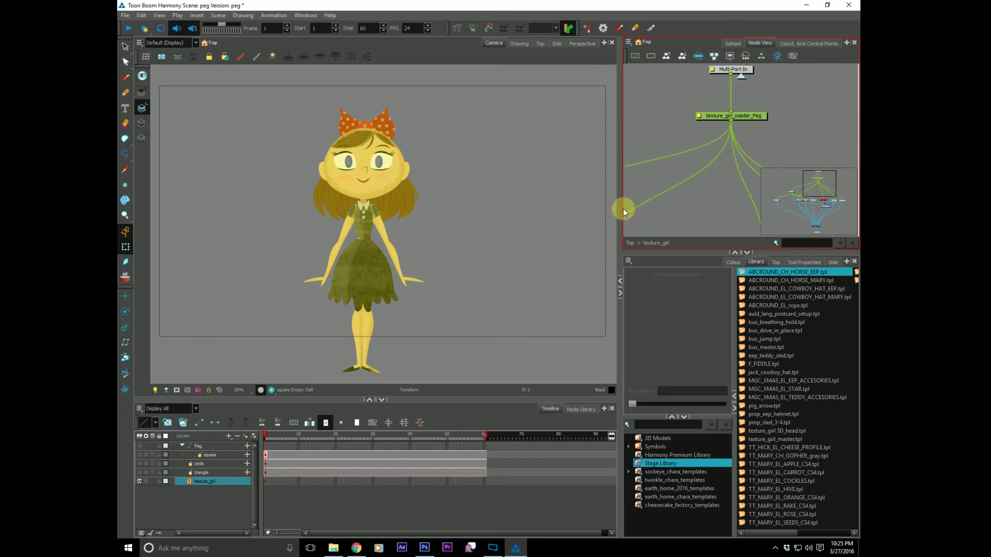
{"action": "left_click_drag", "start_coordinate": [675, 96], "coordinate": [705, 160]}
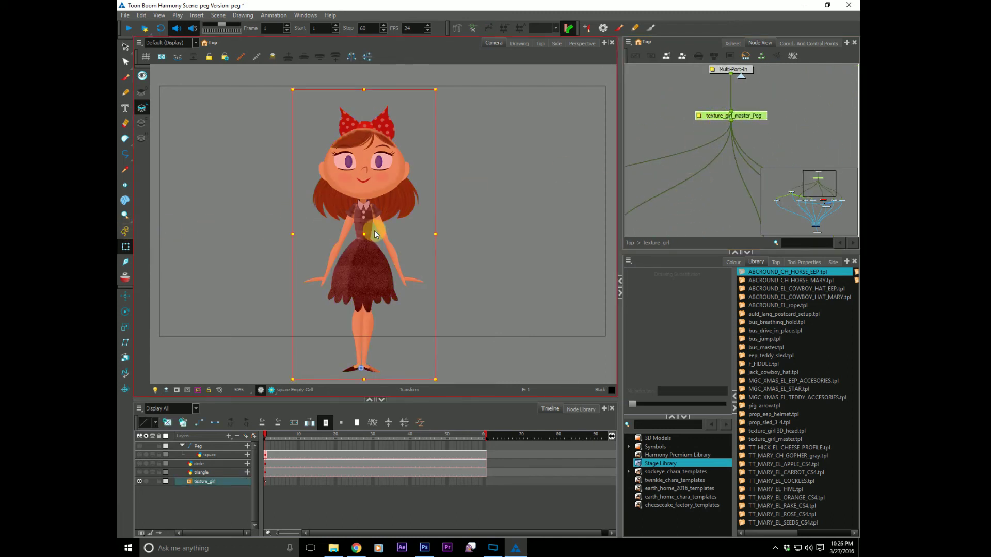
Move and shrink the whole girl character through its master peg, and undo both changes
{"action": "left_click_drag", "start_coordinate": [363, 235], "coordinate": [397, 233]}
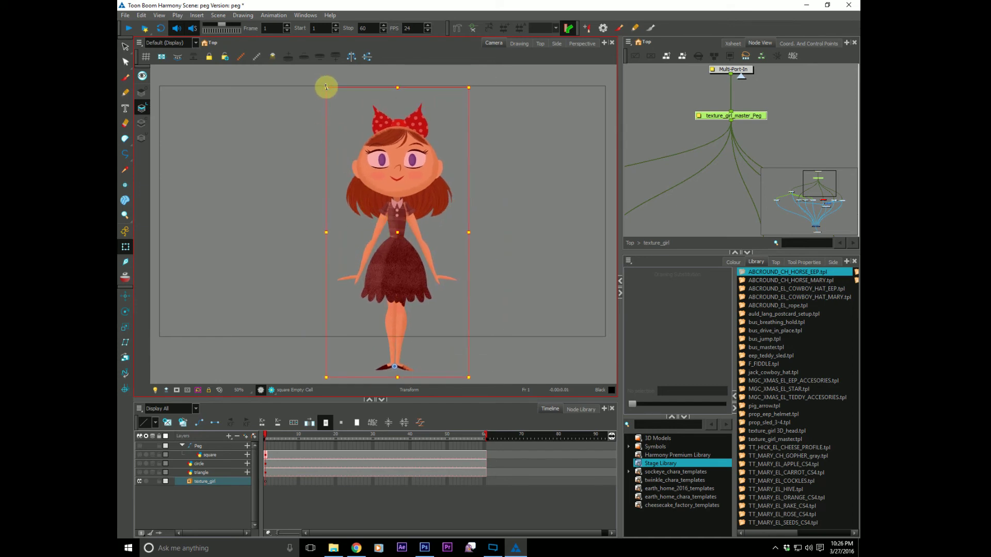
{"action": "left_click_drag", "start_coordinate": [327, 87], "coordinate": [344, 160]}
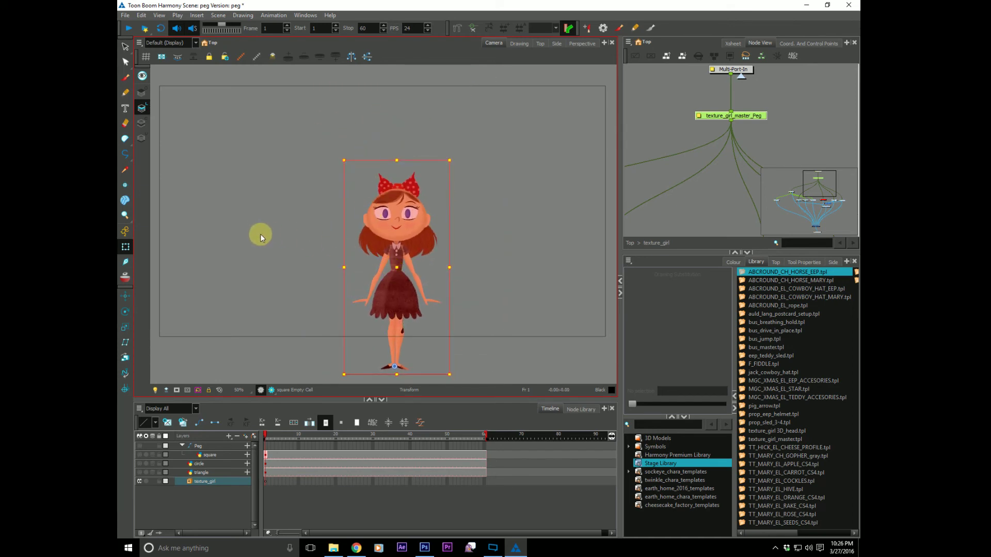
{"action": "key", "text": "ctrl+z"}
{"action": "key", "text": "ctrl+z"}
Enlarge the node network area, enter the head group, and try rotating the head with head_Peg before undoing it
{"action": "left_click_drag", "start_coordinate": [695, 210], "coordinate": [744, 189]}
{"action": "left_click_drag", "start_coordinate": [618, 197], "coordinate": [454, 211]}
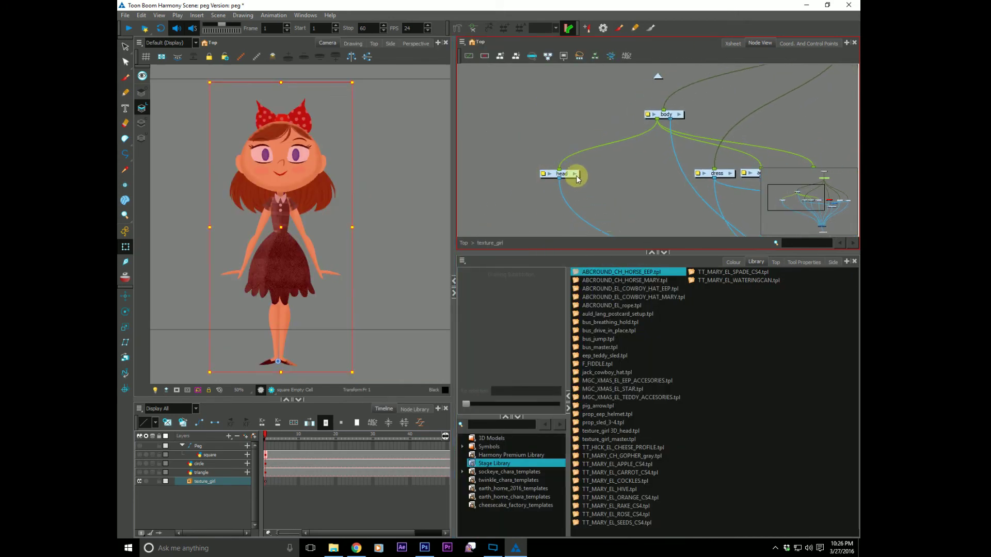
{"action": "left_click", "coordinate": [576, 176]}
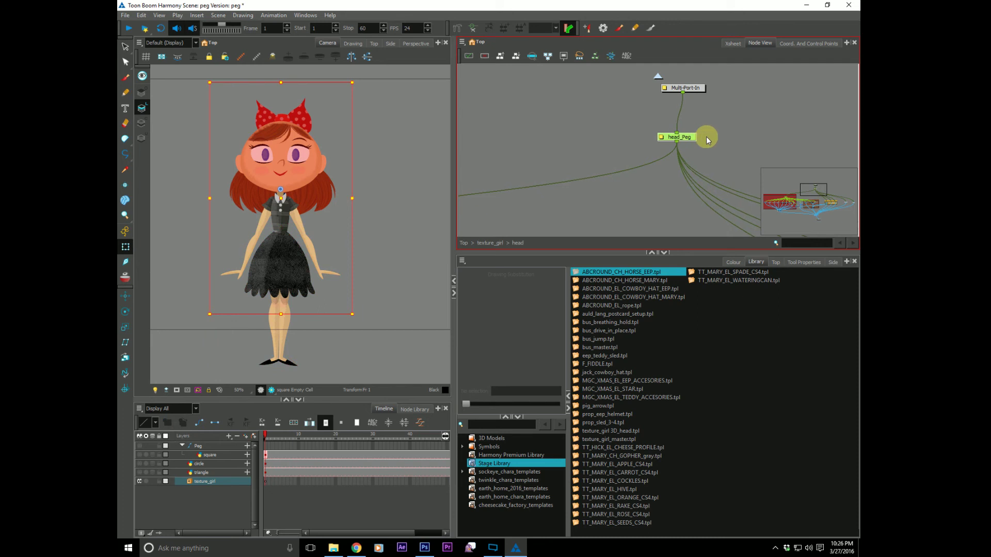
{"action": "left_click", "coordinate": [197, 305]}
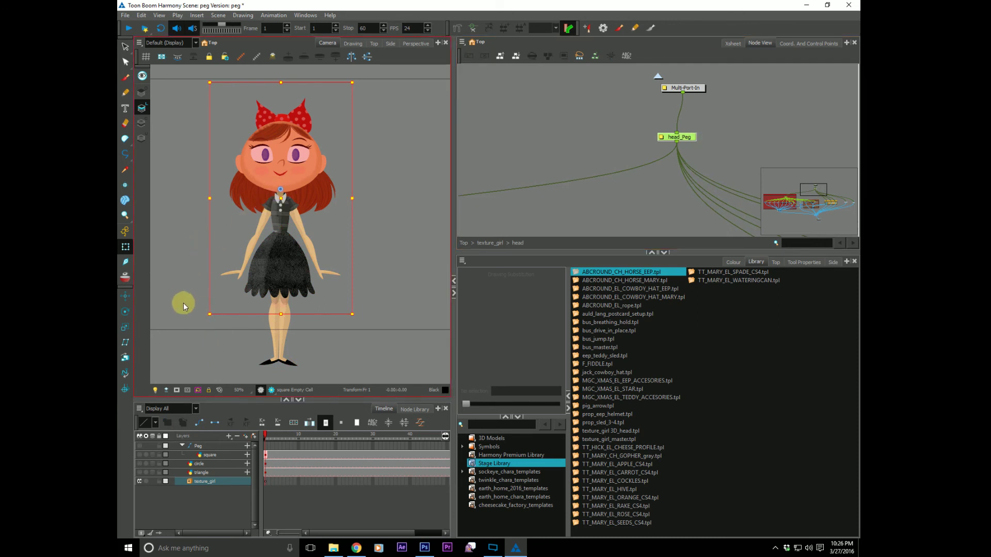
{"action": "mouse_move", "coordinate": [206, 320]}
{"action": "left_mouse_down"}
{"action": "mouse_move", "coordinate": [233, 329]}
{"action": "mouse_move", "coordinate": [222, 319]}
{"action": "left_mouse_up"}
{"action": "key", "text": "ctrl+z"}
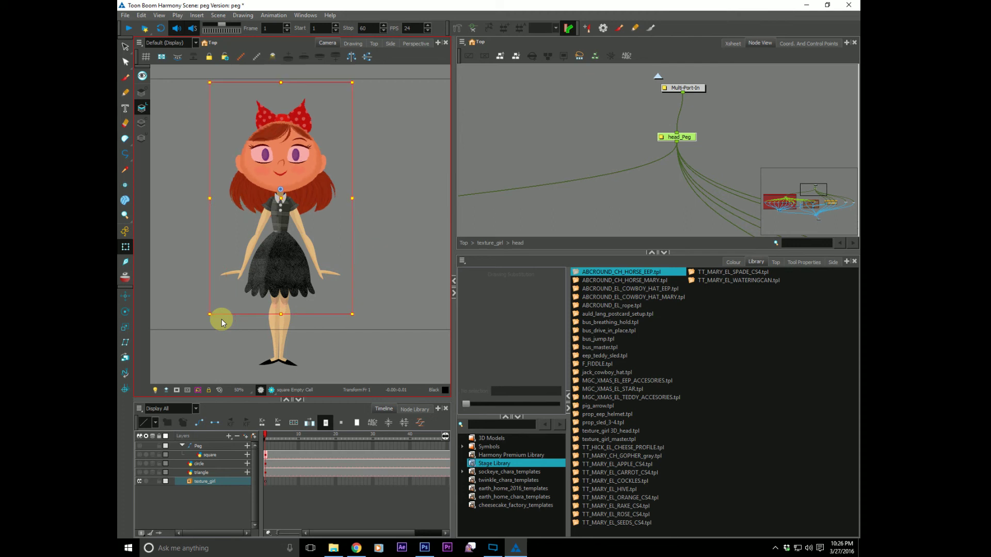
Select the peg controlling the girl's body and tilt her upper body slightly about the waist
{"action": "left_click", "coordinate": [389, 249]}
{"action": "left_click", "coordinate": [282, 225]}
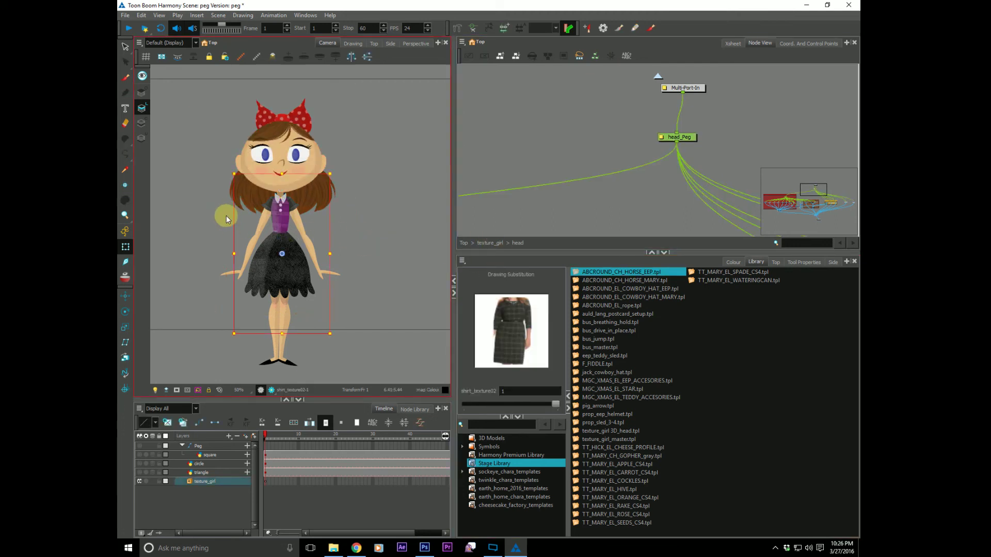
{"action": "left_click", "coordinate": [486, 233]}
{"action": "left_click", "coordinate": [384, 193]}
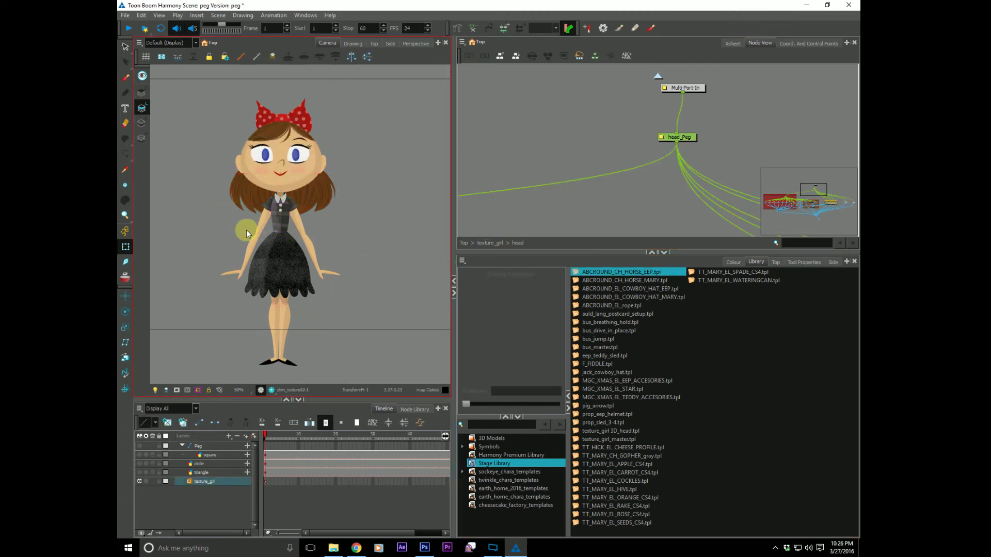
{"action": "left_click", "coordinate": [236, 234]}
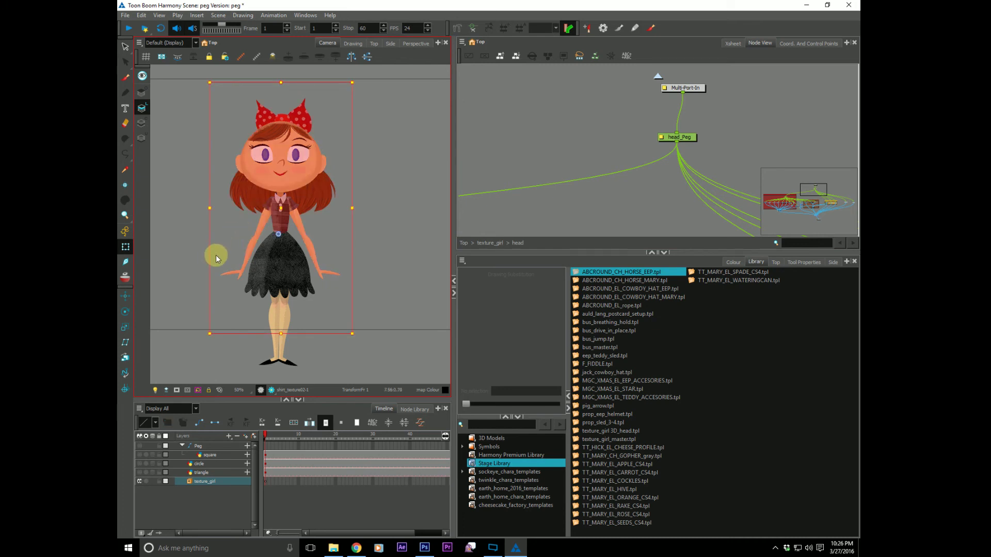
{"action": "left_click_drag", "start_coordinate": [201, 336], "coordinate": [159, 301]}
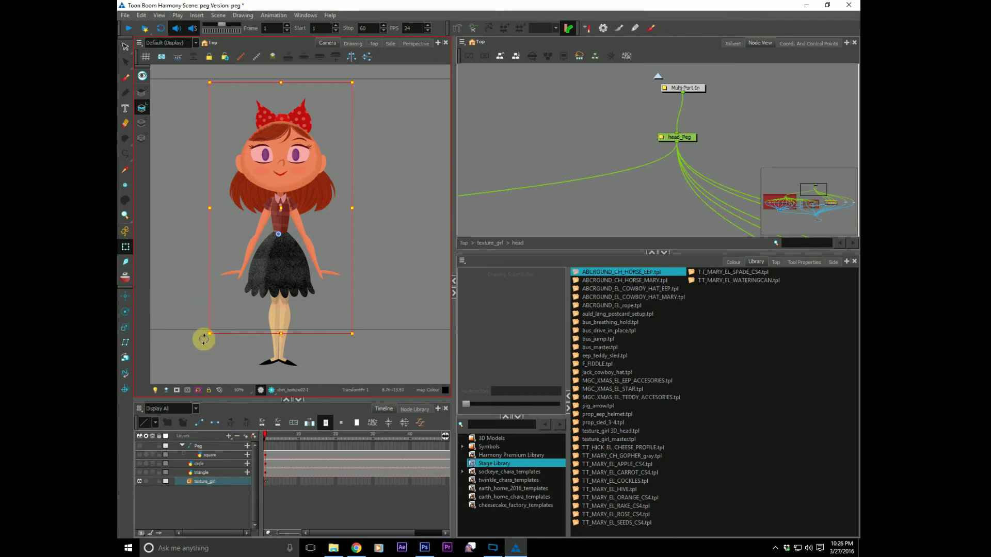
{"action": "left_click_drag", "start_coordinate": [203, 336], "coordinate": [219, 349]}
Rotate the girl's head slightly about the neck with head_Peg, and deselect it
{"action": "left_click", "coordinate": [258, 180]}
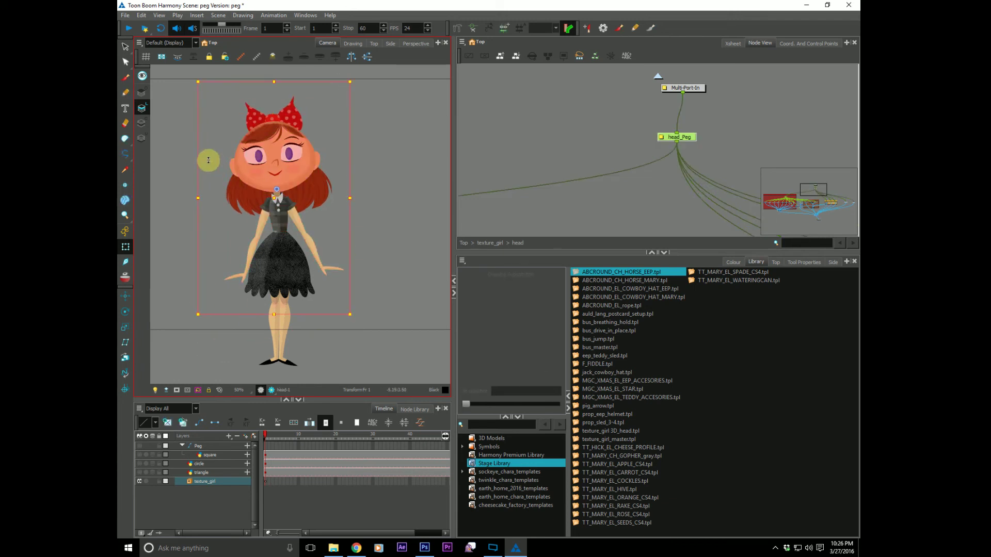
{"action": "mouse_move", "coordinate": [193, 80]}
{"action": "left_mouse_down"}
{"action": "mouse_move", "coordinate": [210, 71]}
{"action": "mouse_move", "coordinate": [196, 66]}
{"action": "left_mouse_up"}
{"action": "left_click", "coordinate": [540, 222]}
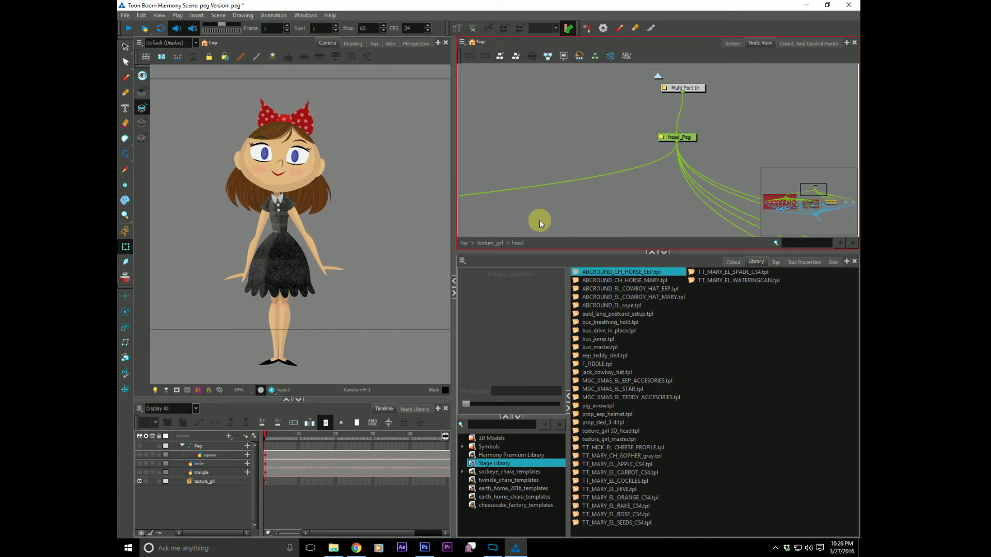
Shift the girl's facial features slightly with face_Peg in the Face section, and undo the shift
{"action": "left_click_drag", "start_coordinate": [613, 181], "coordinate": [600, 126]}
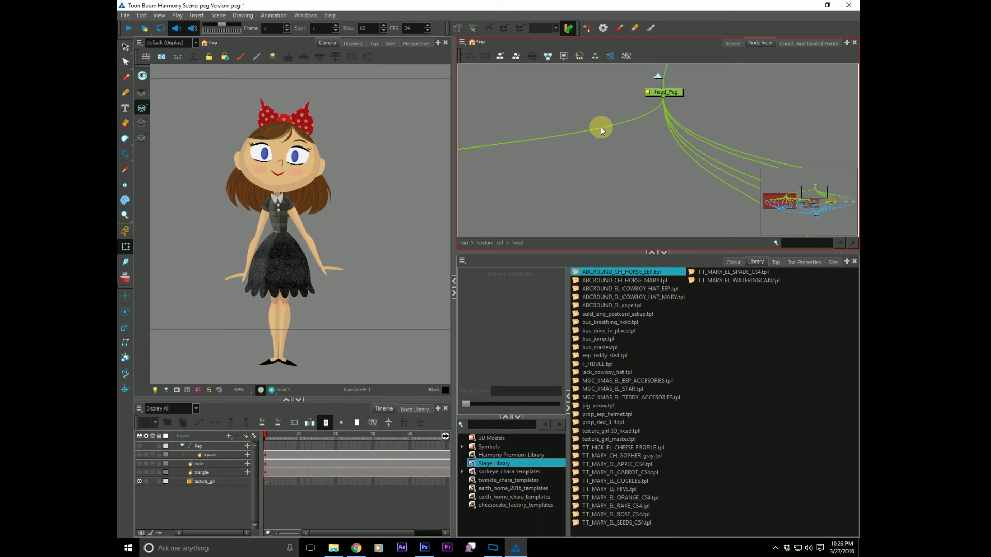
{"action": "left_click_drag", "start_coordinate": [527, 206], "coordinate": [683, 181]}
{"action": "left_click_drag", "start_coordinate": [556, 181], "coordinate": [751, 143]}
{"action": "left_click", "coordinate": [587, 148]}
{"action": "left_click", "coordinate": [266, 168]}
{"action": "left_click_drag", "start_coordinate": [265, 167], "coordinate": [268, 172]}
{"action": "left_click", "coordinate": [405, 195]}
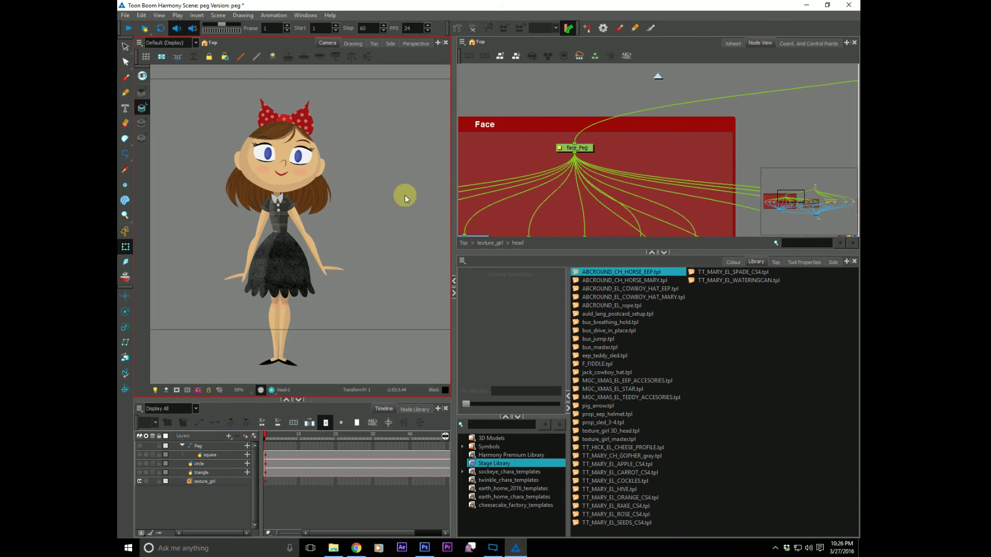
{"action": "key", "text": "ctrl+z"}
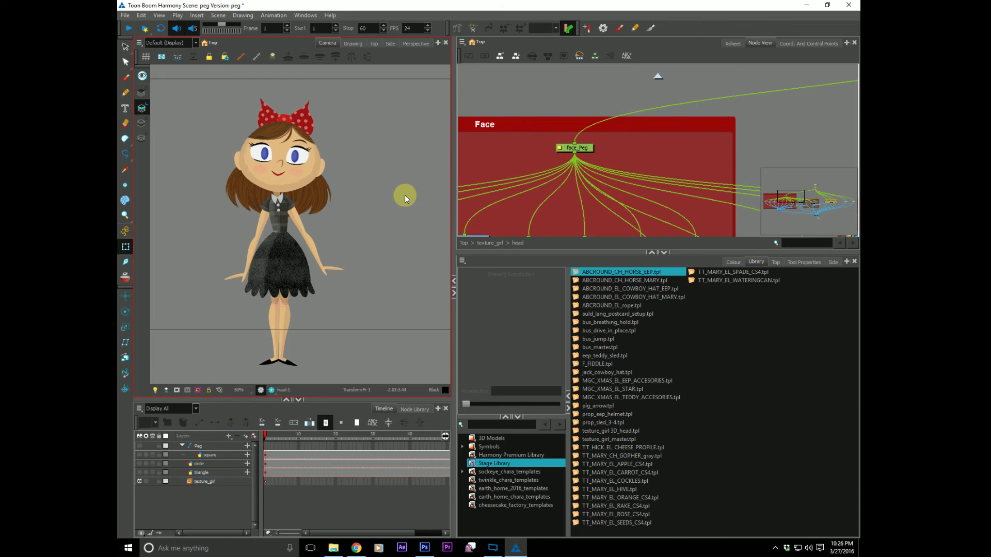
Return to the top-level node network and browse the Favorites nodes in the Node Library, selecting Colour-Scale
{"action": "left_click", "coordinate": [464, 242]}
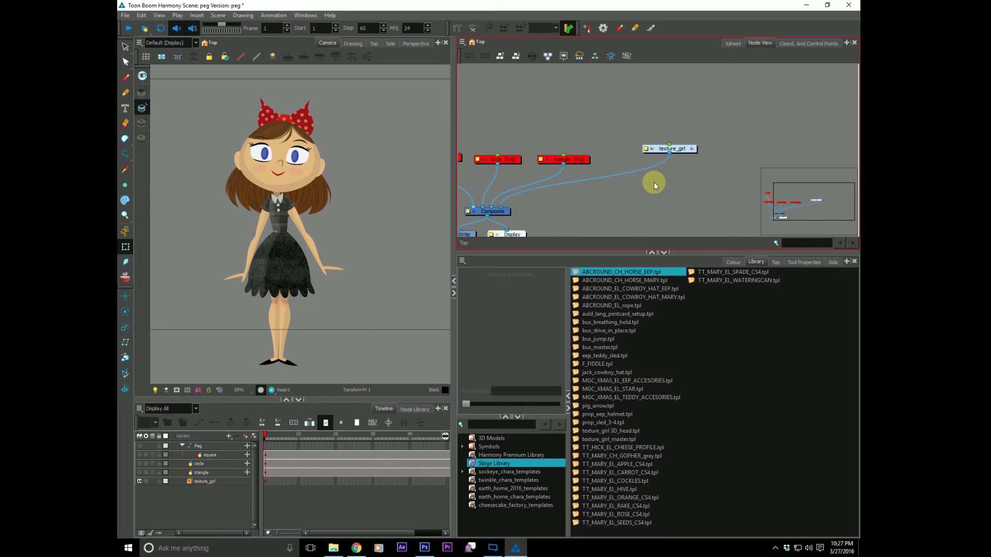
{"action": "left_click", "coordinate": [409, 409]}
{"action": "left_click", "coordinate": [154, 463]}
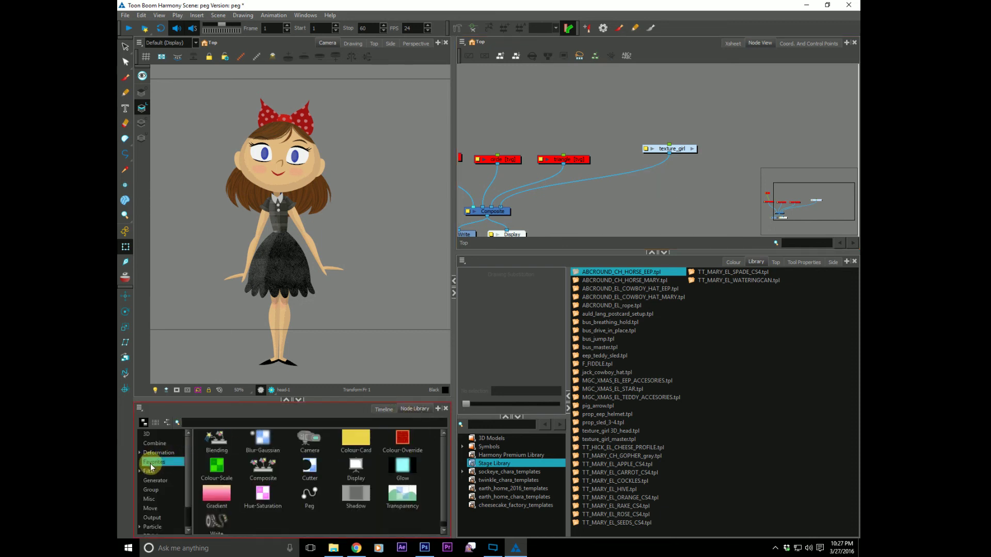
{"action": "left_click", "coordinate": [217, 468]}
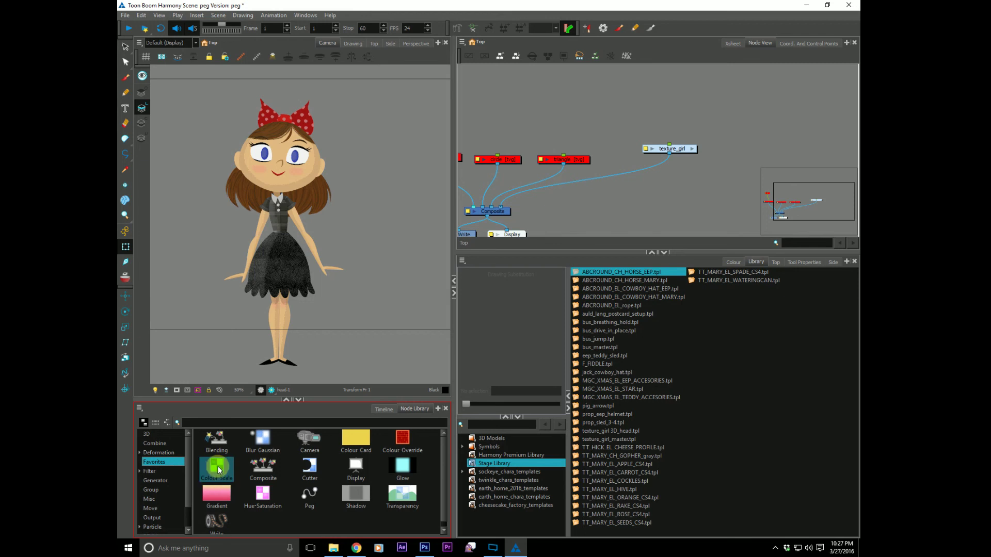